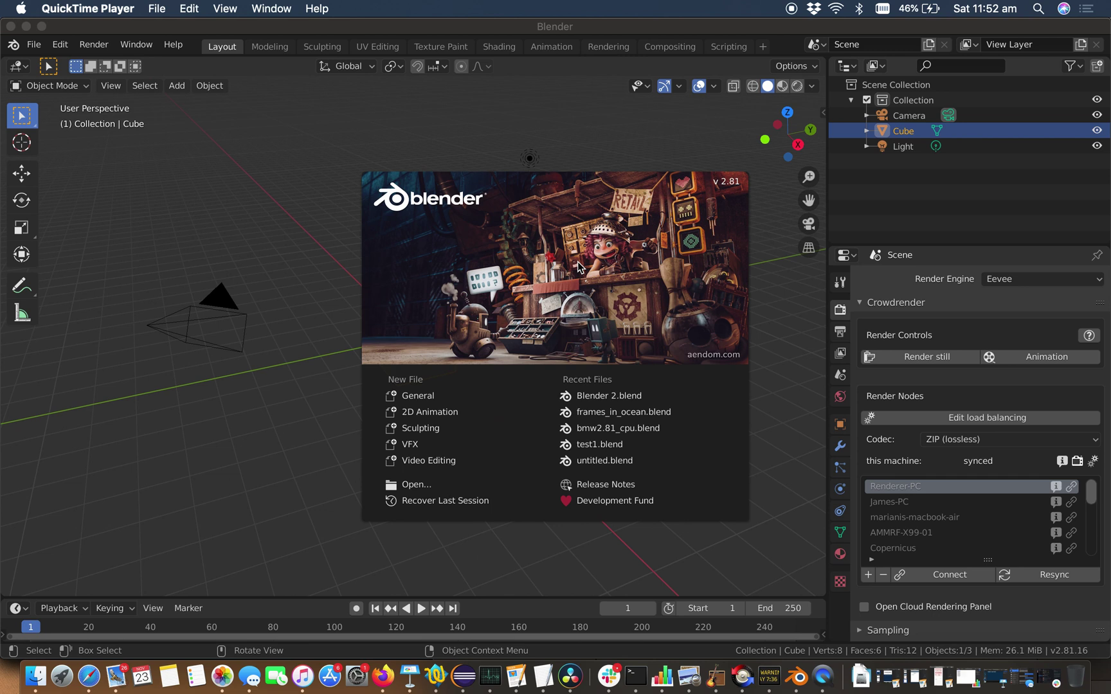
- Bring Blender forward and dismiss the splash screen to show the default cube scene
{"action": "left_click", "coordinate": [613, 238]}
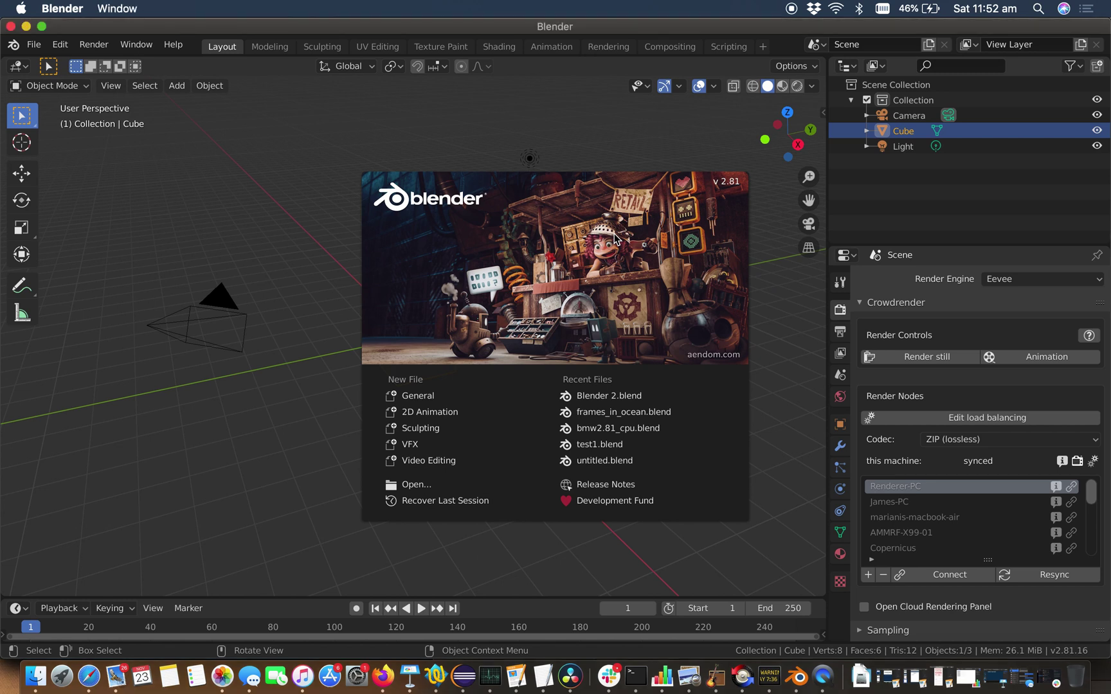
{"action": "left_click", "coordinate": [611, 237]}
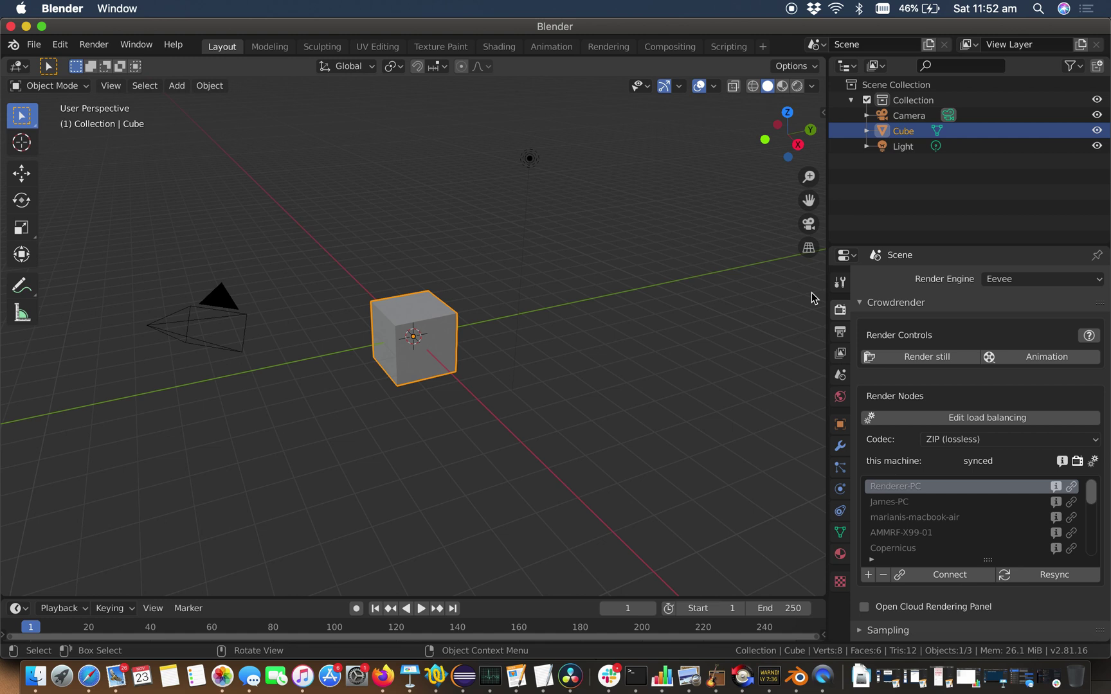
- Widen the properties column so the CrowdRender Render Nodes list shows more machines
{"action": "left_click_drag", "start_coordinate": [828, 293], "coordinate": [779, 290]}
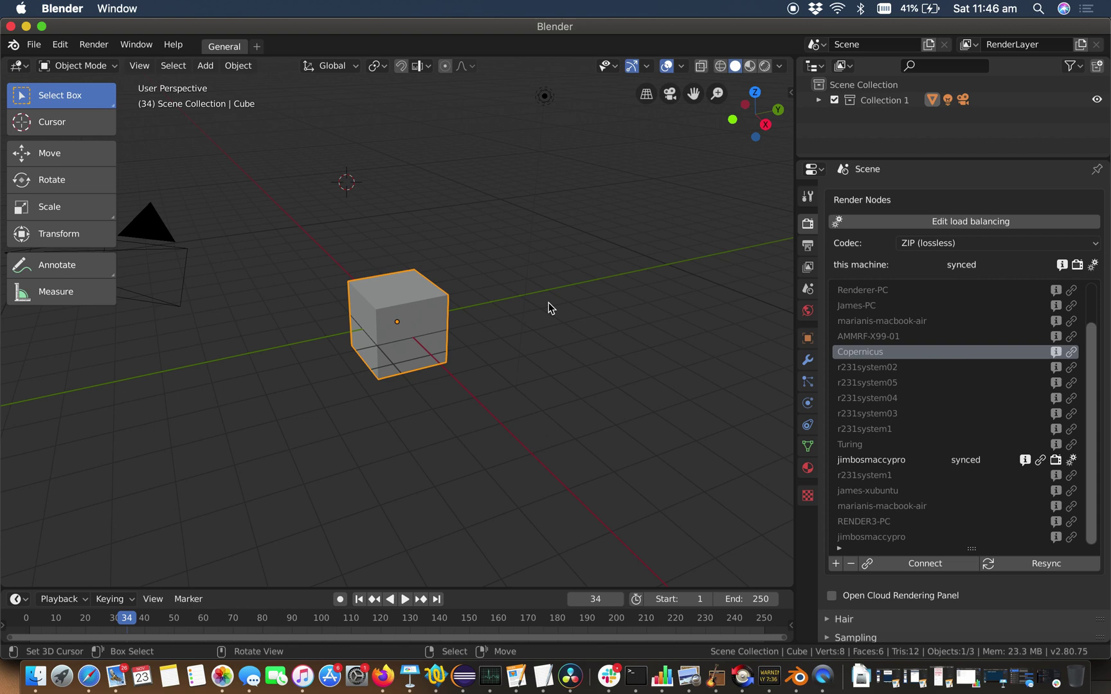
- Replace the cube with a Suzanne monkey and move it toward the scene centre
{"action": "key", "text": "x"}
{"action": "left_click", "coordinate": [391, 306]}
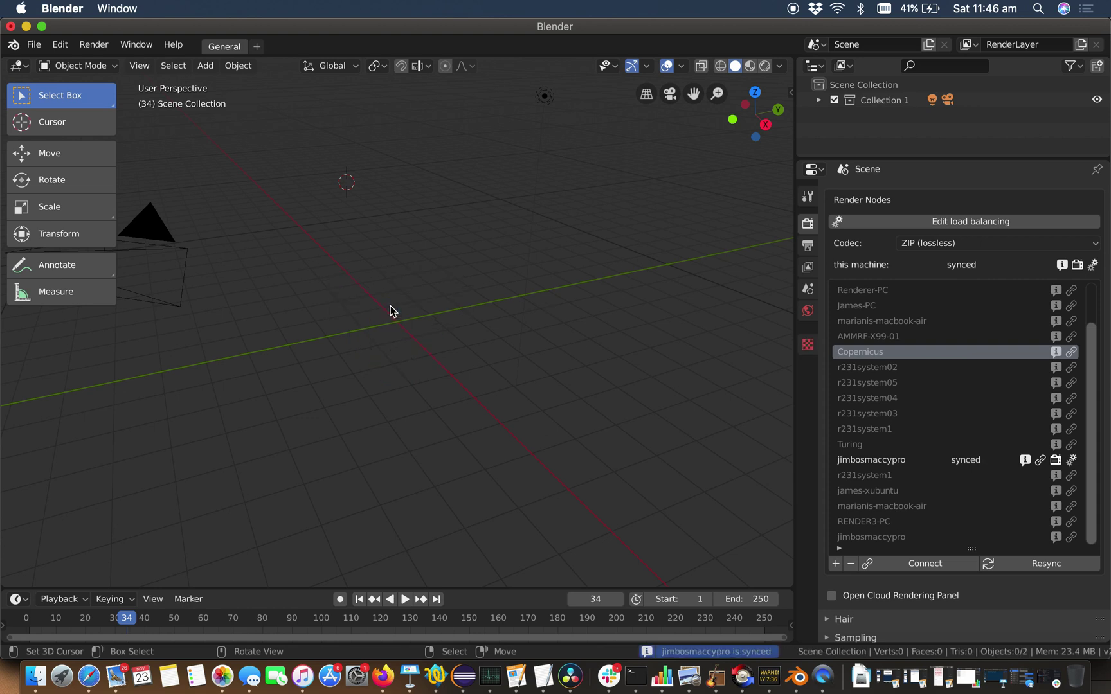
{"action": "key", "text": "shift+a"}
{"action": "mouse_move", "coordinate": [391, 305]}
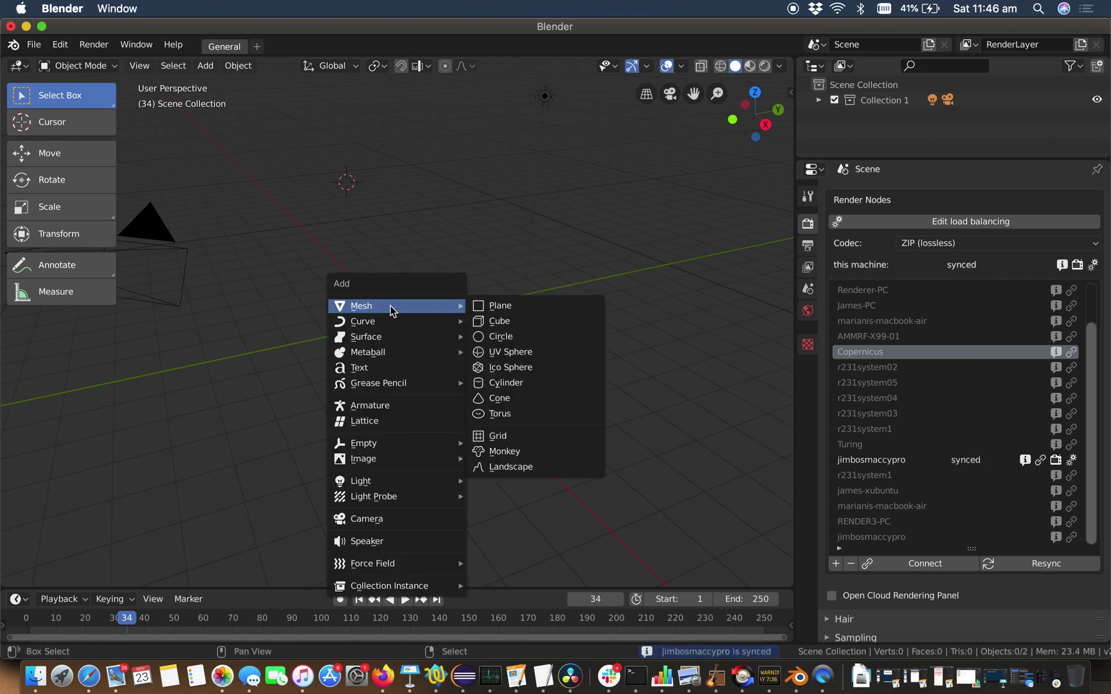
{"action": "left_click", "coordinate": [526, 451]}
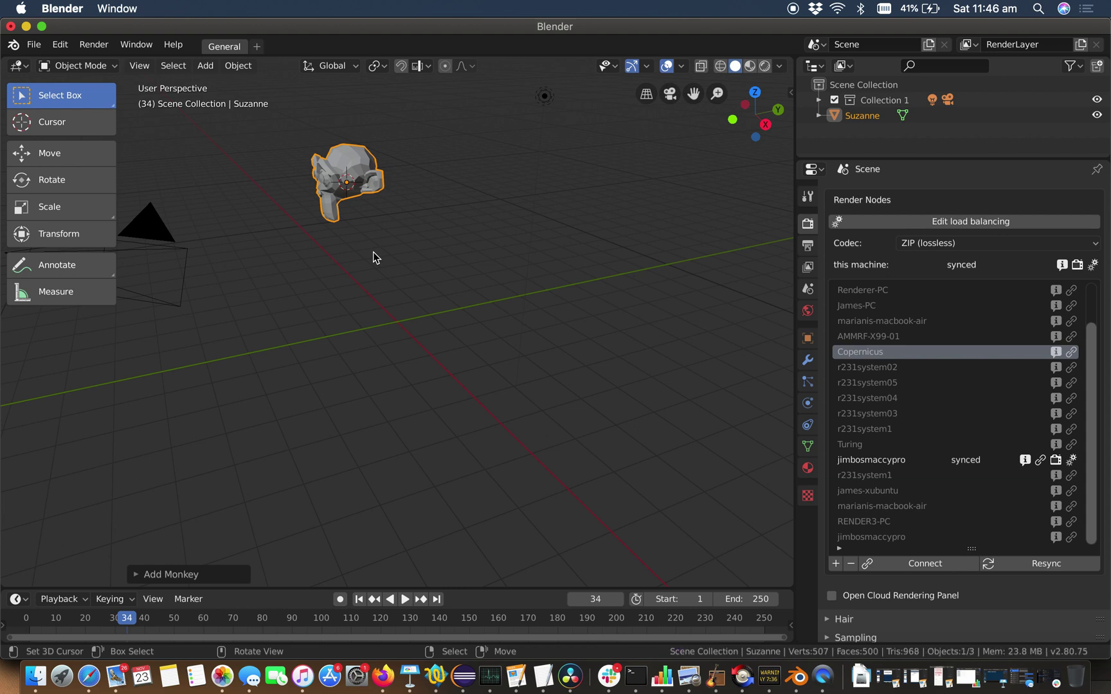
{"action": "key", "text": "g"}
{"action": "left_click", "coordinate": [527, 253]}
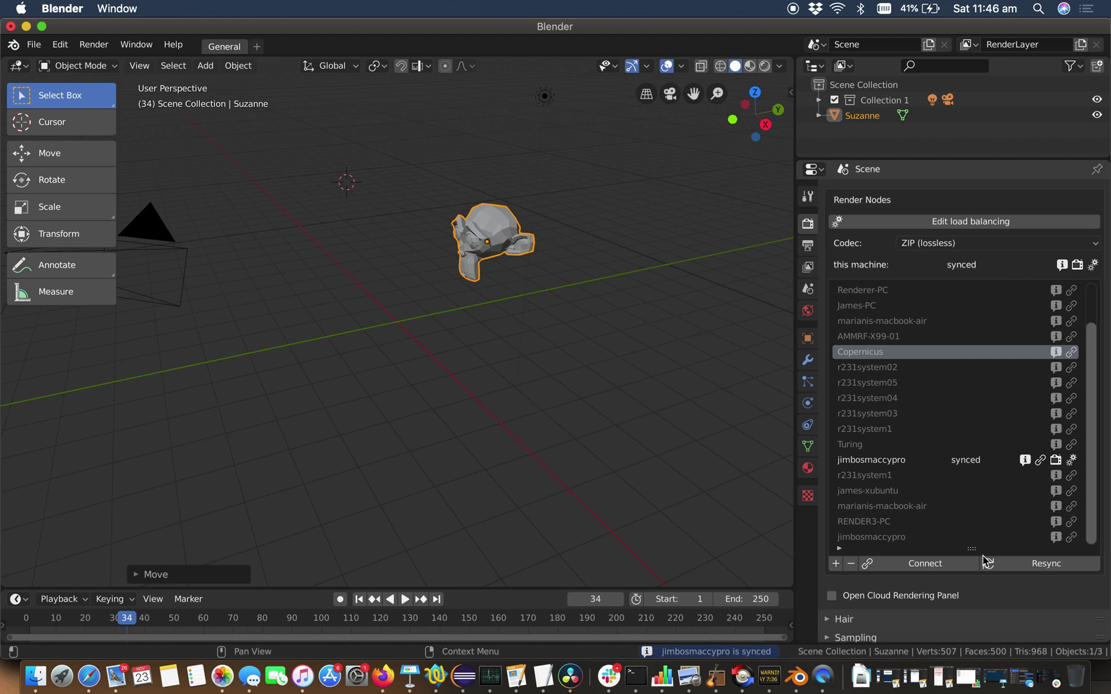
- Resync the changed scene to the render nodes, retrying when the remote node fails
{"action": "left_click", "coordinate": [1025, 564]}
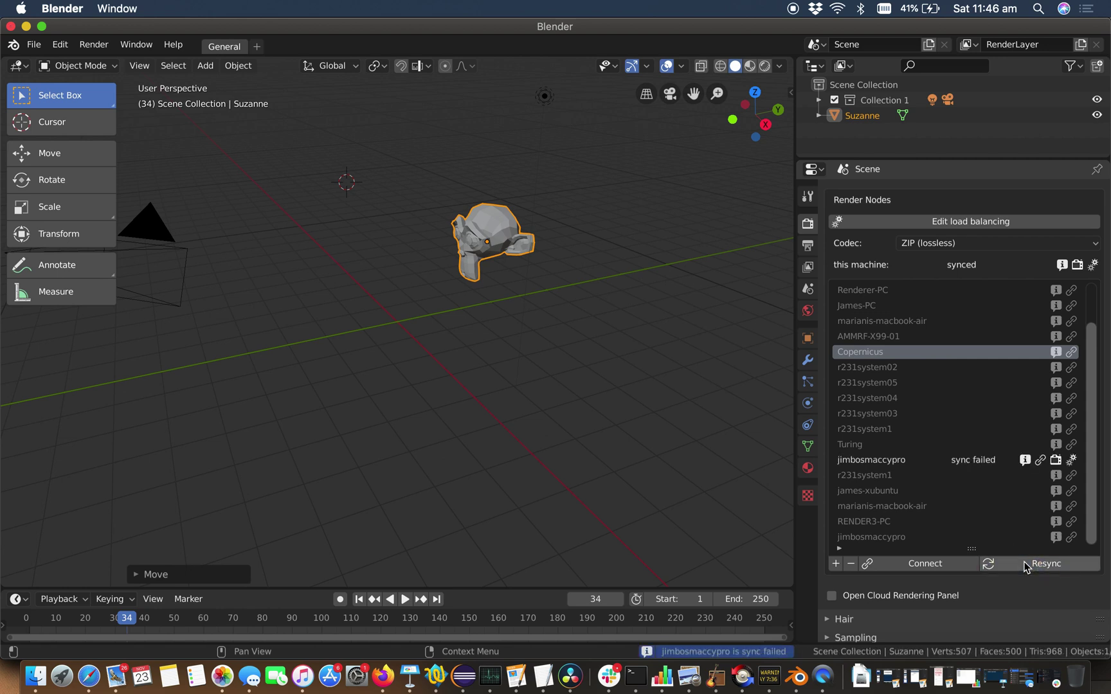
{"action": "left_click", "coordinate": [1025, 565]}
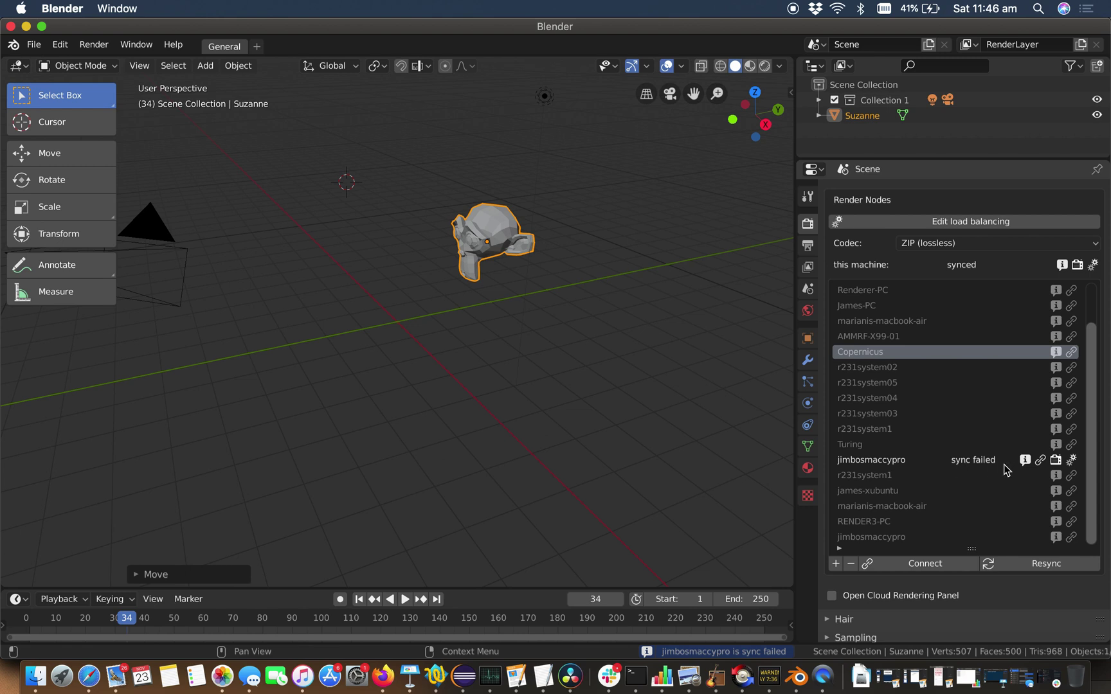
{"action": "left_click", "coordinate": [1039, 566]}
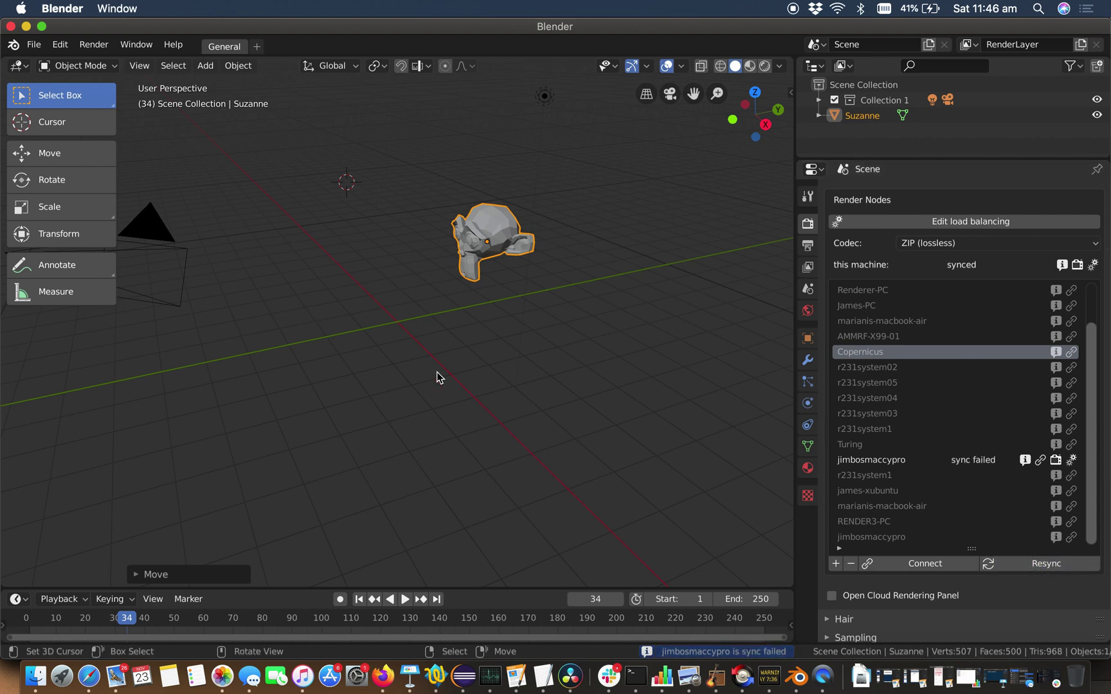
- Open the File menu to look for recent files
{"action": "left_click", "coordinate": [40, 43]}
{"action": "mouse_move", "coordinate": [58, 96]}
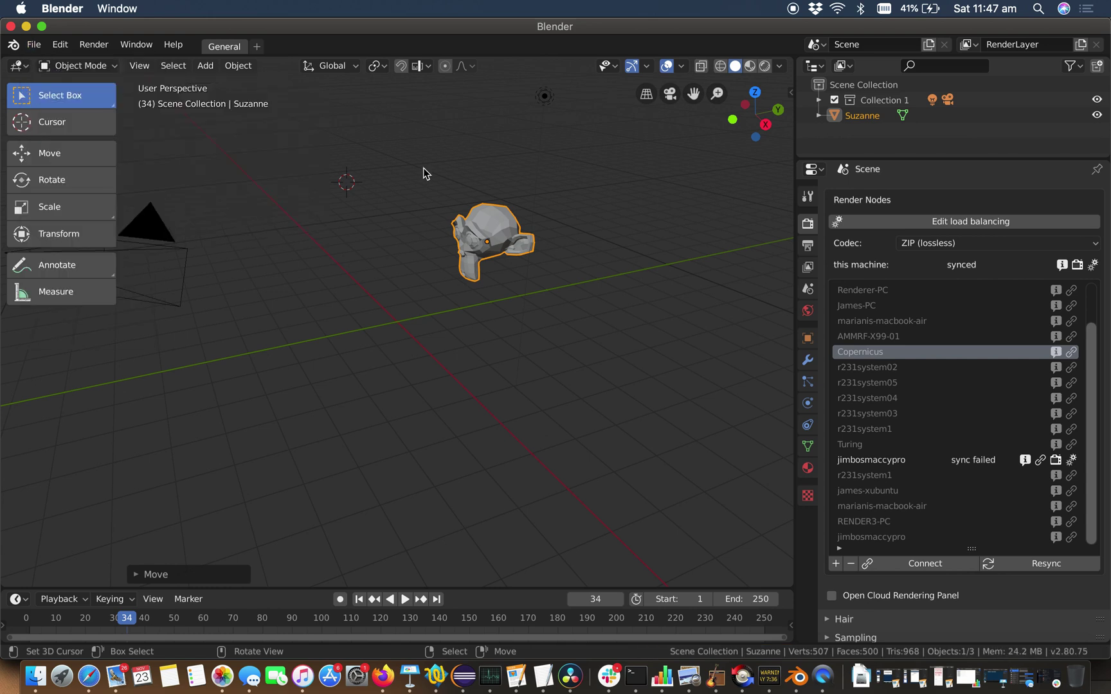
{"action": "left_click", "coordinate": [32, 47]}
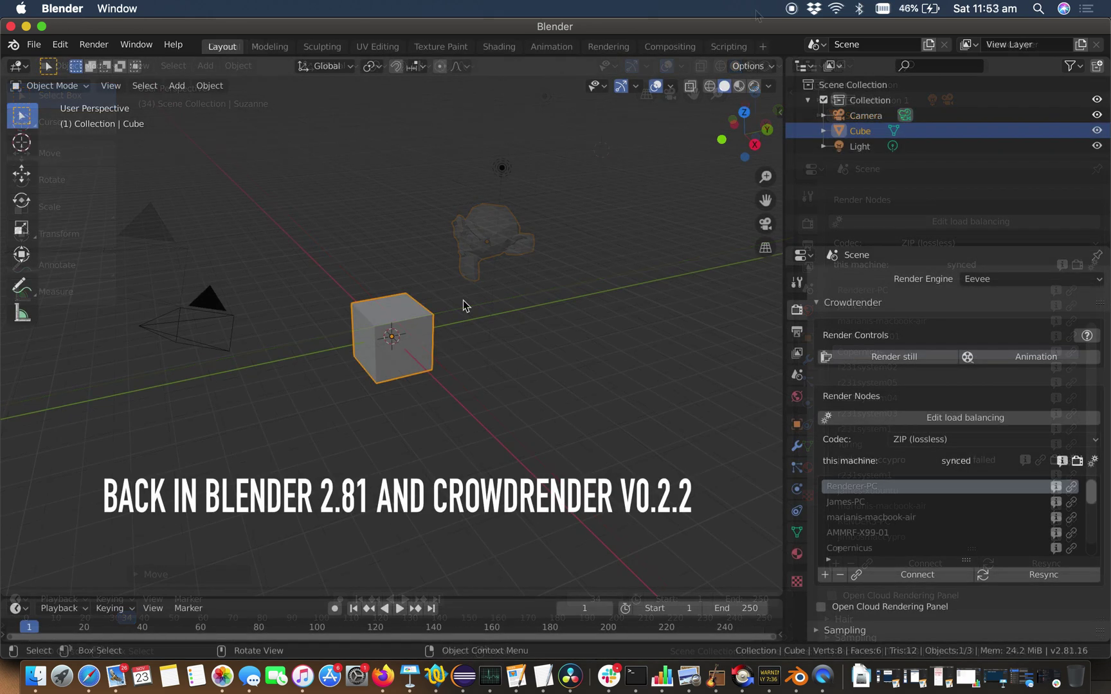
- Show the Blender 2.81 splash screen from the Blender menu, then dismiss it
{"action": "left_click", "coordinate": [13, 45]}
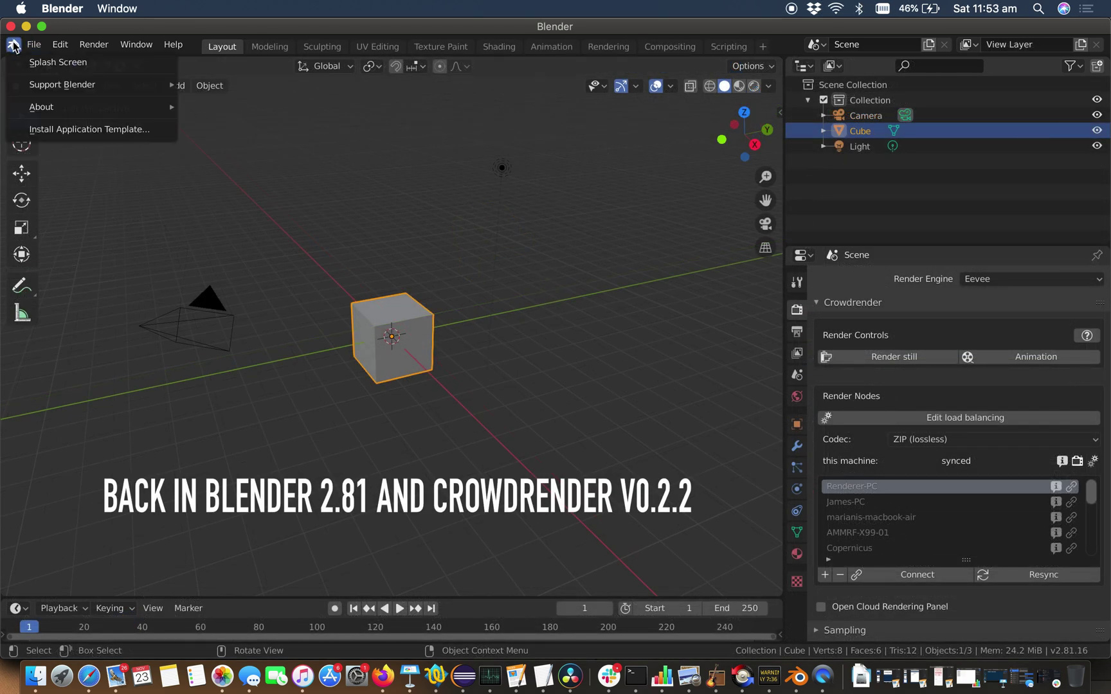
{"action": "left_click", "coordinate": [58, 62]}
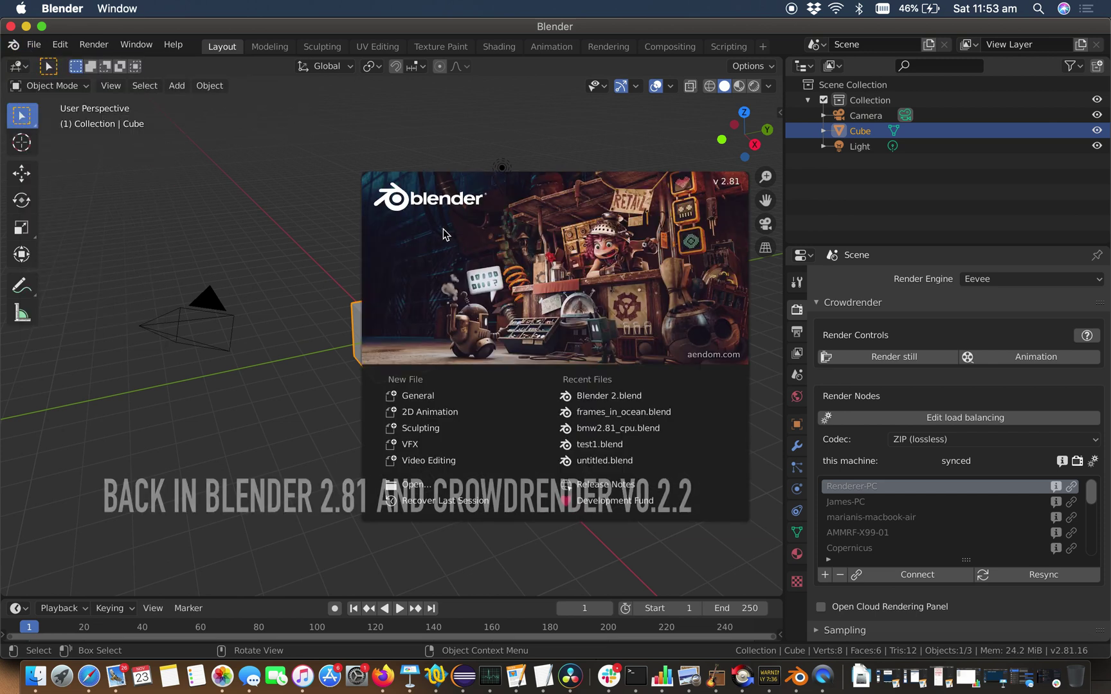
{"action": "left_click", "coordinate": [469, 235]}
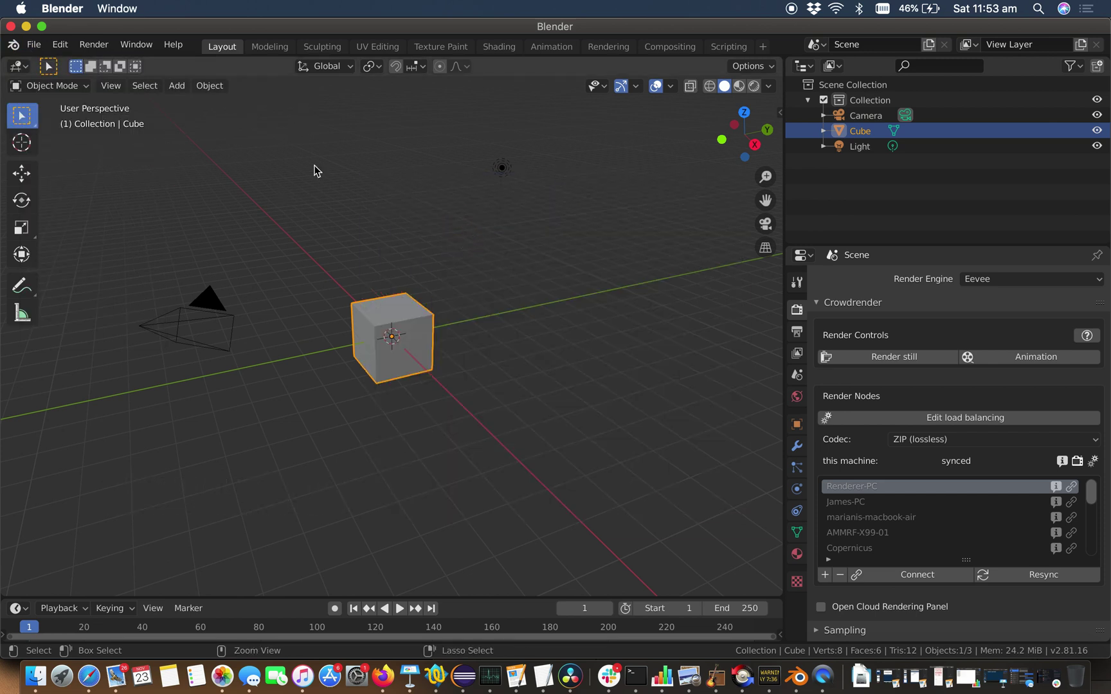
- Check in Preferences > Add-ons that CrowdRender 0.2.2 is installed, then close Preferences
{"action": "key", "text": "super+comma"}
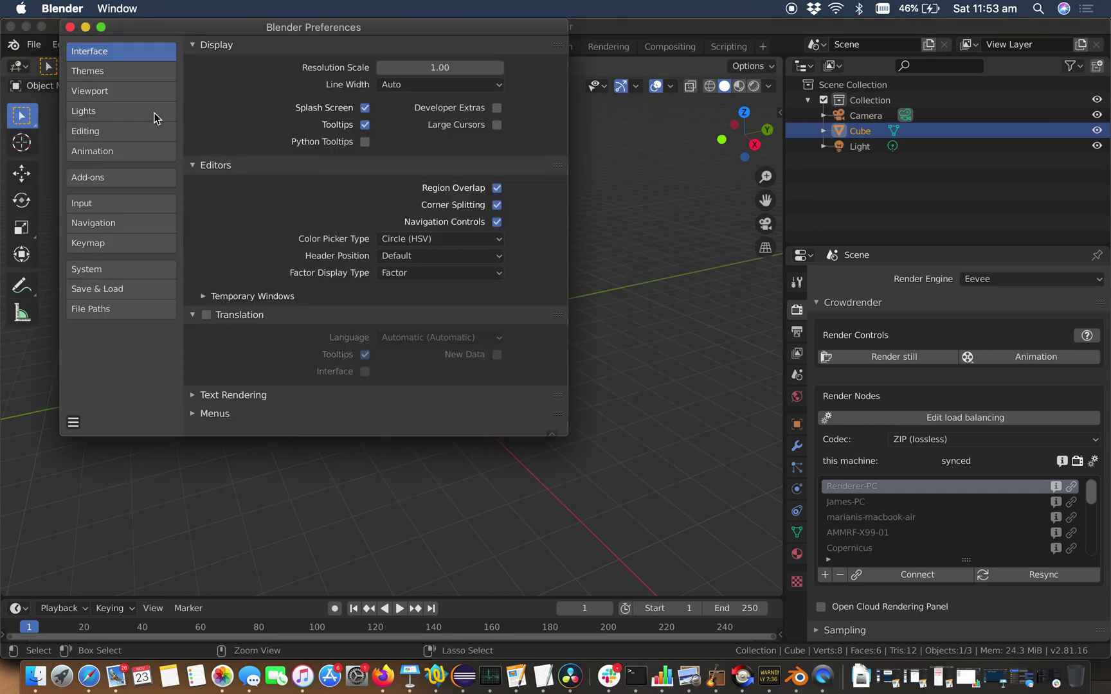
{"action": "left_click", "coordinate": [99, 179]}
{"action": "left_click", "coordinate": [478, 69]}
{"action": "type", "text": "crowd"}
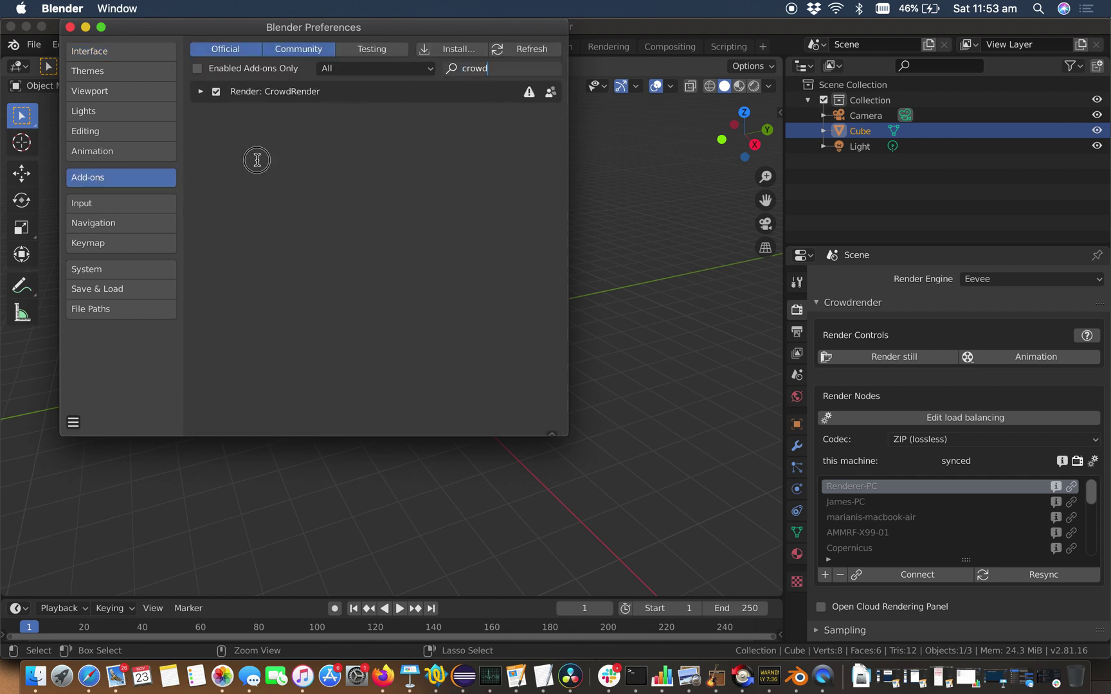
{"action": "key", "text": "Return"}
{"action": "left_click", "coordinate": [201, 92]}
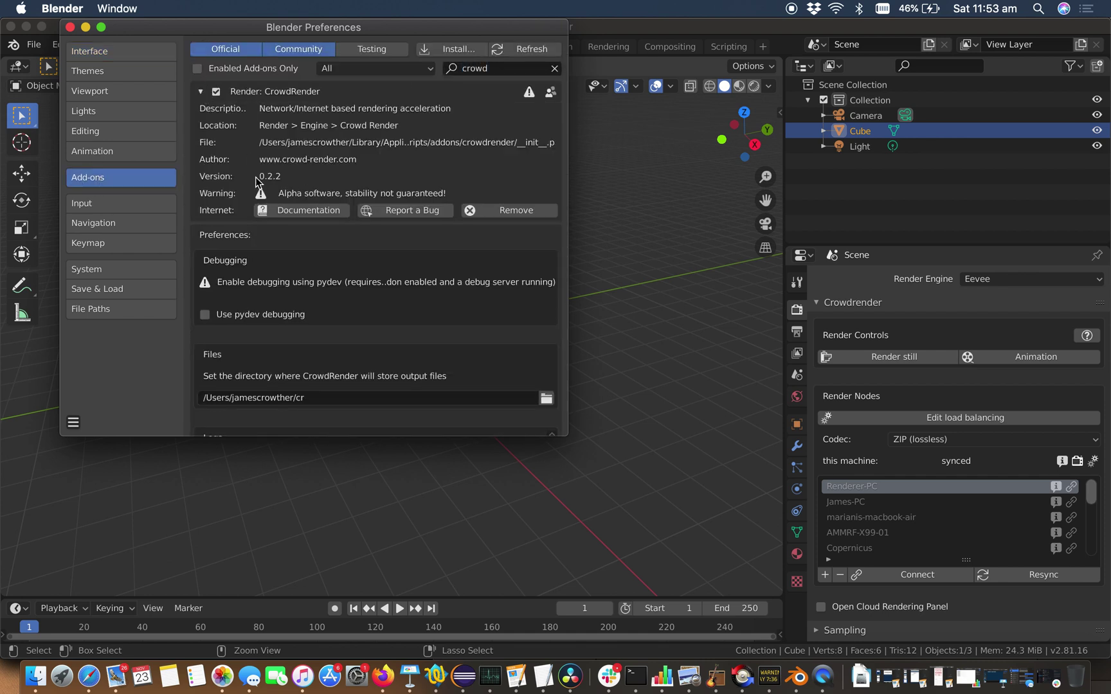
{"action": "left_click", "coordinate": [69, 27]}
- Delete the cube and add a Bezier curve at the origin
{"action": "key", "text": "x"}
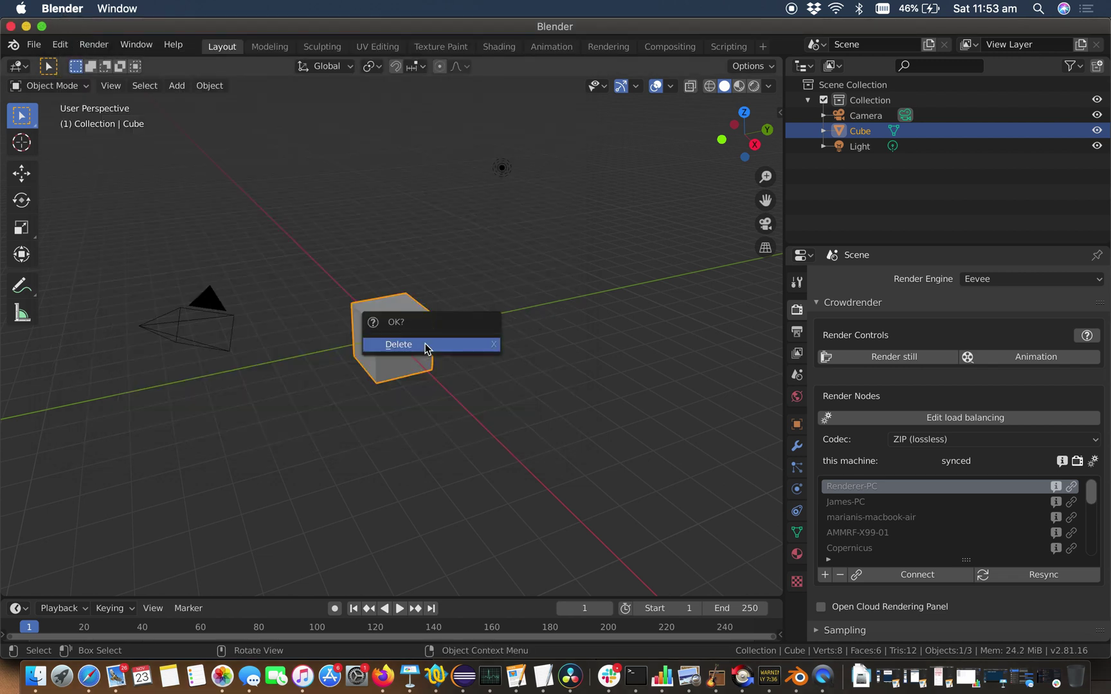
{"action": "left_click", "coordinate": [424, 347]}
{"action": "key", "text": "shift+a"}
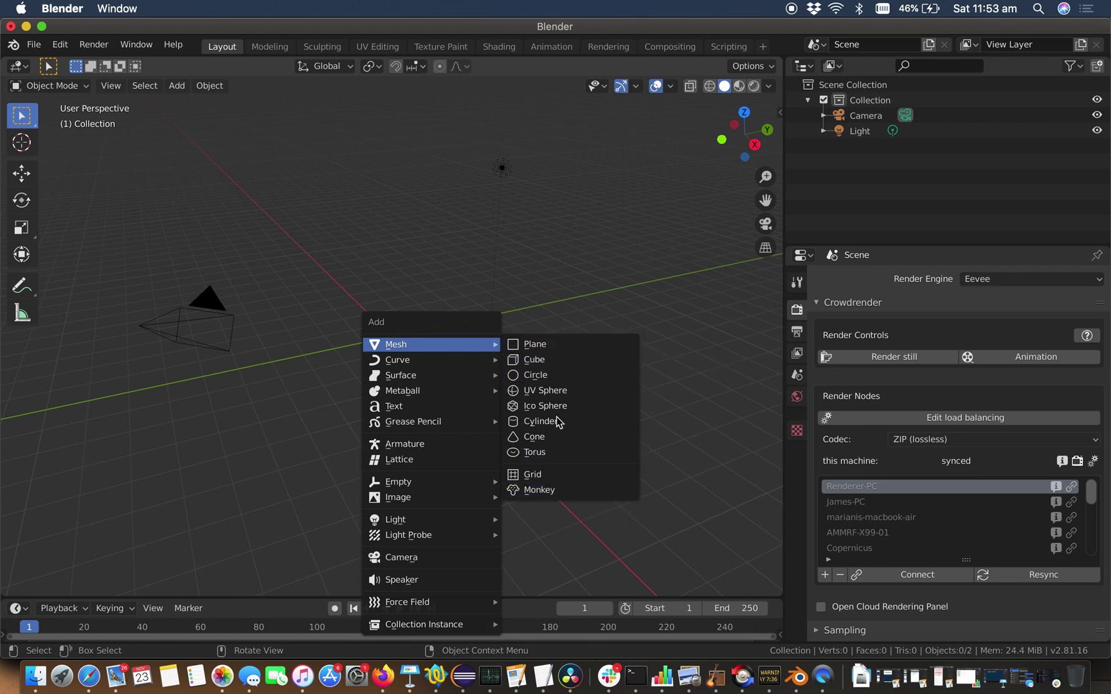
{"action": "mouse_move", "coordinate": [427, 366]}
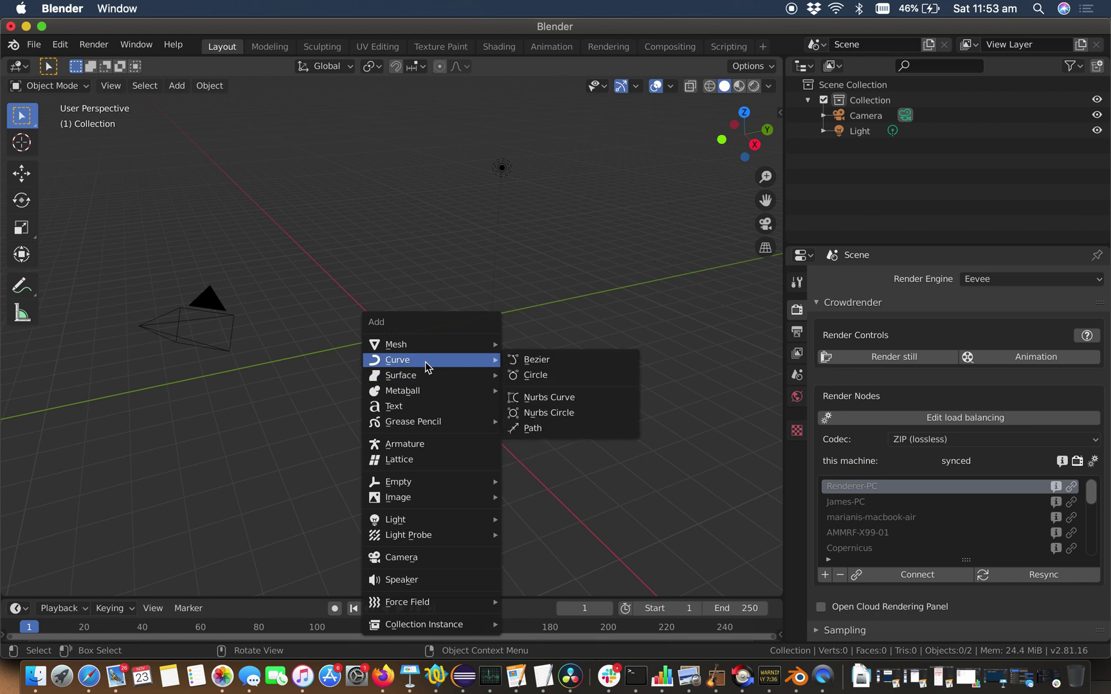
{"action": "left_click", "coordinate": [537, 364]}
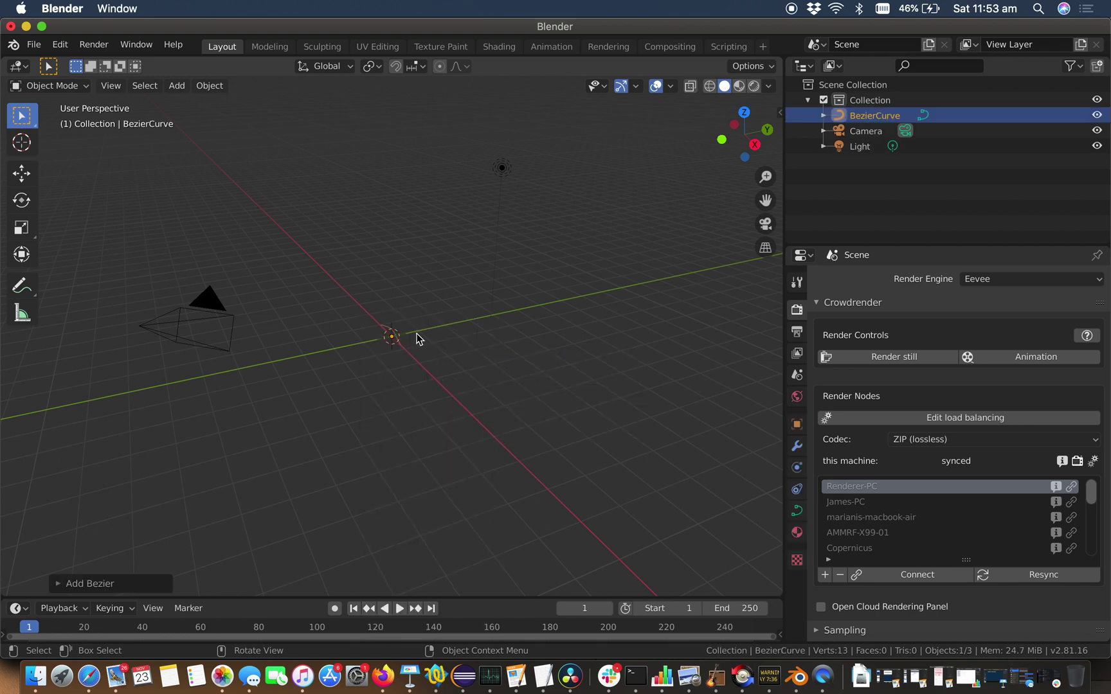
- Enlarge the render nodes list, add a render node named 'jiggy' and connect to it
{"action": "left_click_drag", "start_coordinate": [1091, 493], "coordinate": [1092, 543]}
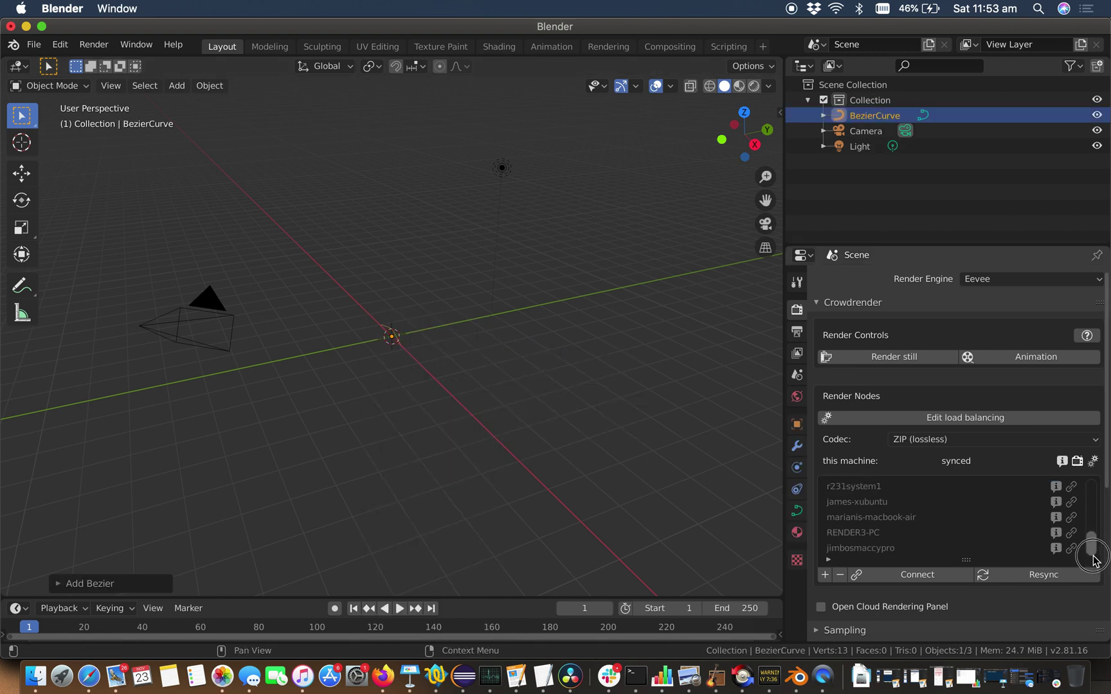
{"action": "scroll", "coordinate": [1105, 416], "scroll_direction": "down", "scroll_amount": 5}
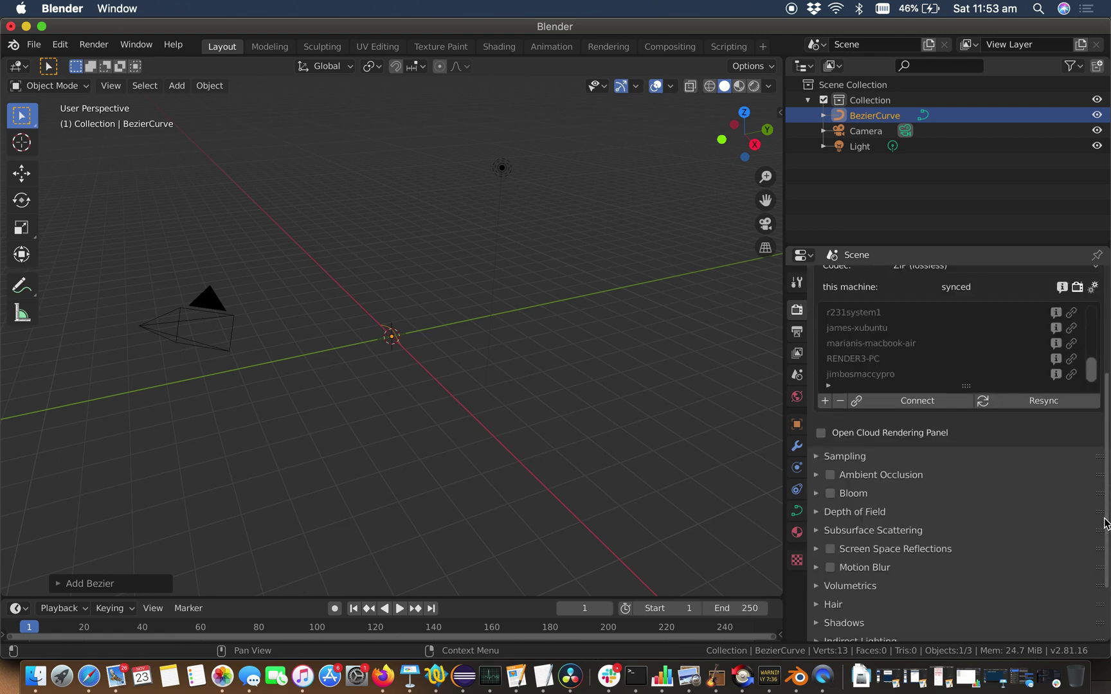
{"action": "left_click_drag", "start_coordinate": [960, 382], "coordinate": [965, 582]}
{"action": "left_click", "coordinate": [824, 601]}
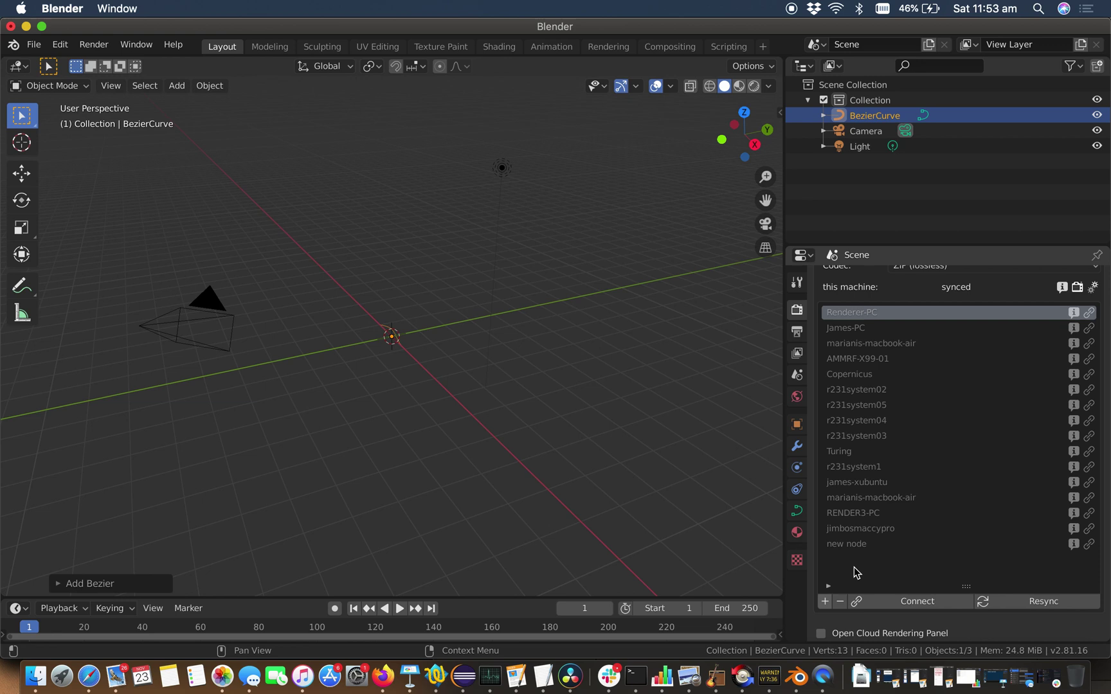
{"action": "double_click", "coordinate": [858, 543]}
{"action": "key", "text": "BackSpace"}
{"action": "type", "text": "jiggy"}
{"action": "key", "text": "Return"}
{"action": "left_click", "coordinate": [1088, 543]}
{"action": "left_click", "coordinate": [926, 628]}
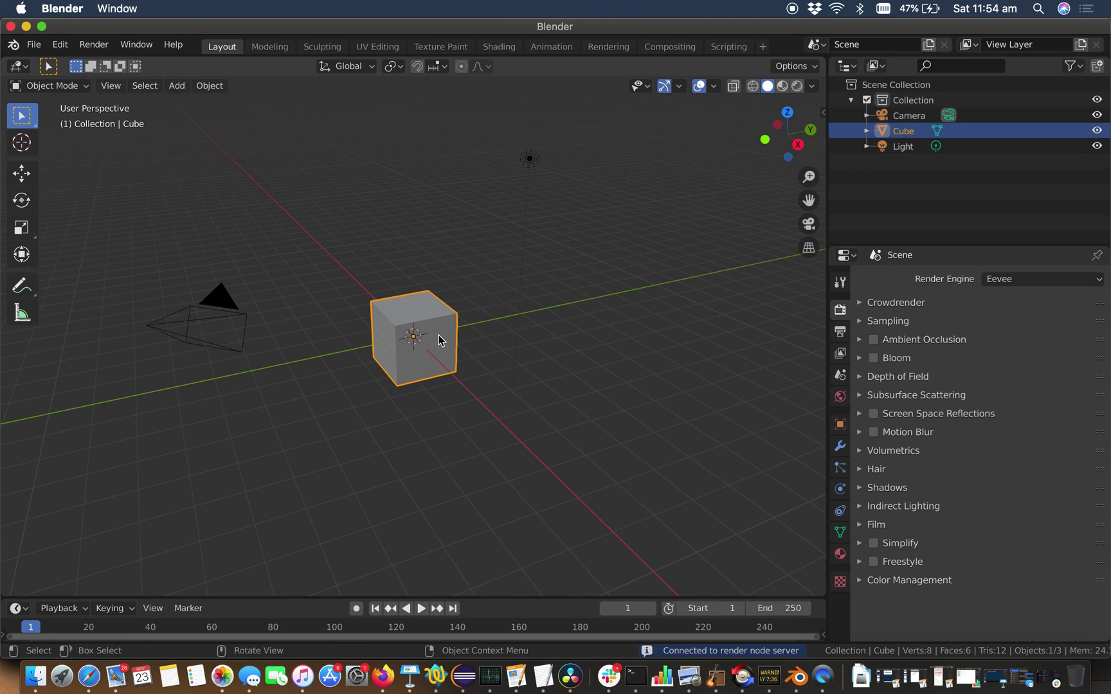
- Expand the Crowdrender settings and move the Bezier curve just off the origin
{"action": "left_click", "coordinate": [865, 304]}
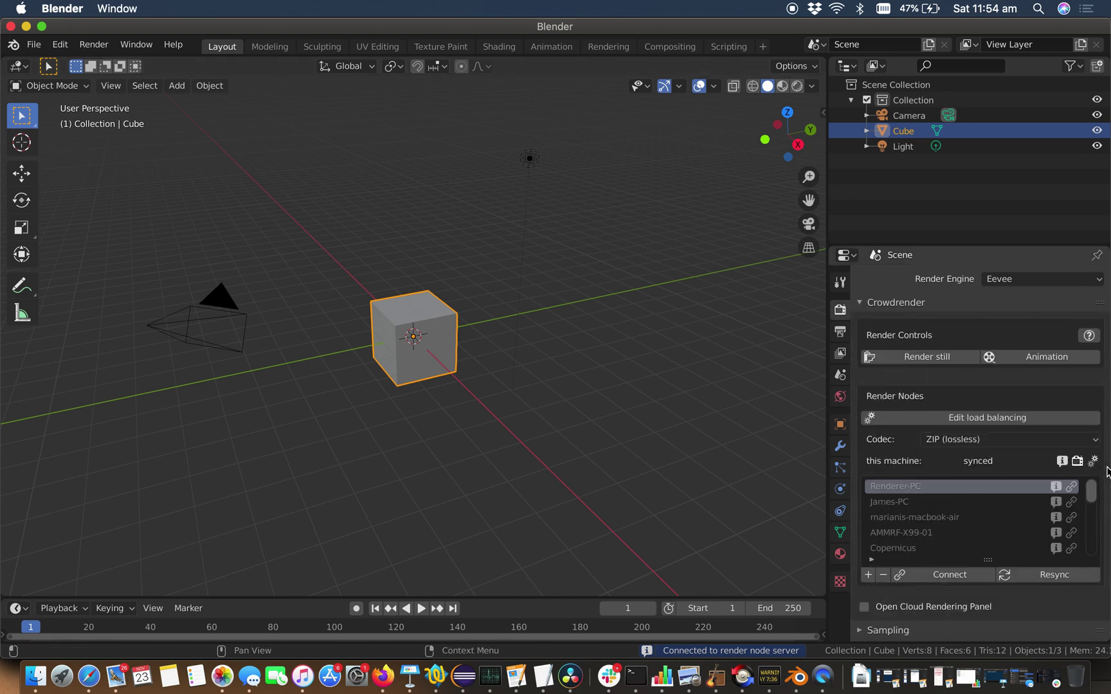
{"action": "left_click_drag", "start_coordinate": [1090, 491], "coordinate": [1093, 545]}
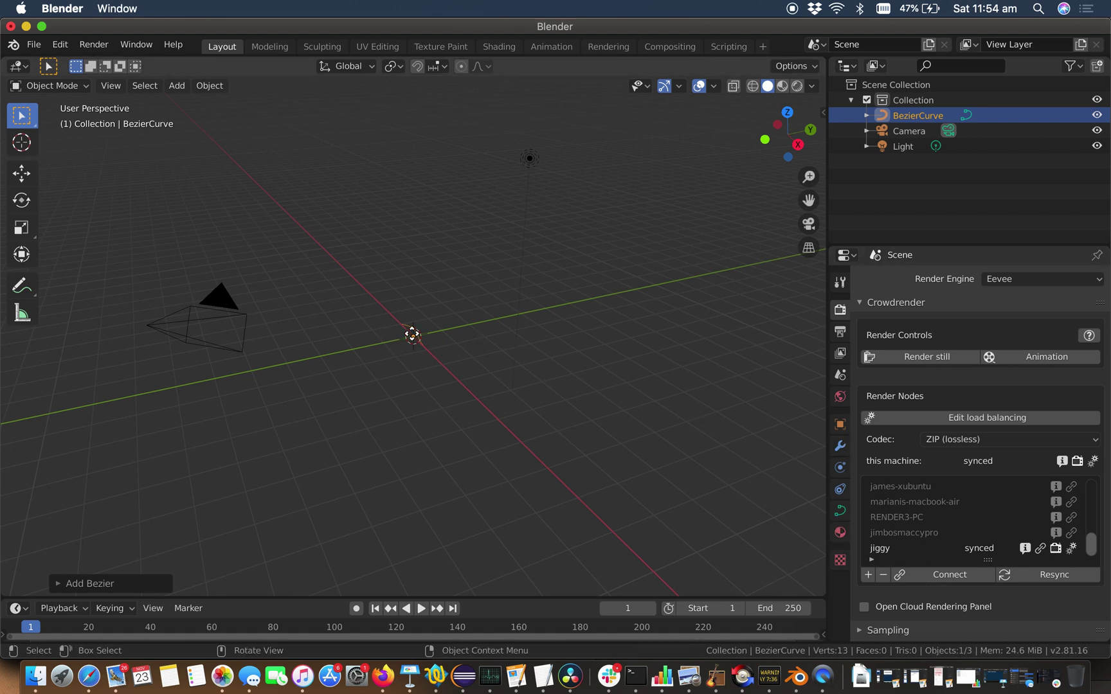
{"action": "key", "text": "g"}
{"action": "left_click", "coordinate": [466, 324]}
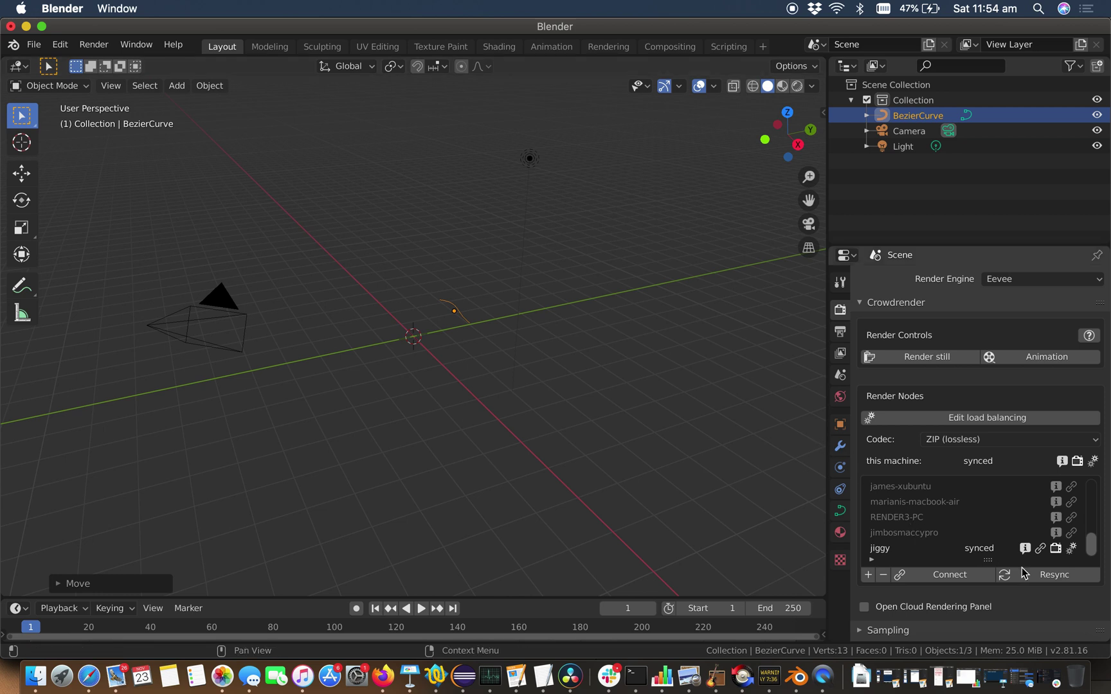
- Resync the scene to jiggy, widen the properties column, and resync again after it fails
{"action": "left_click", "coordinate": [1043, 575]}
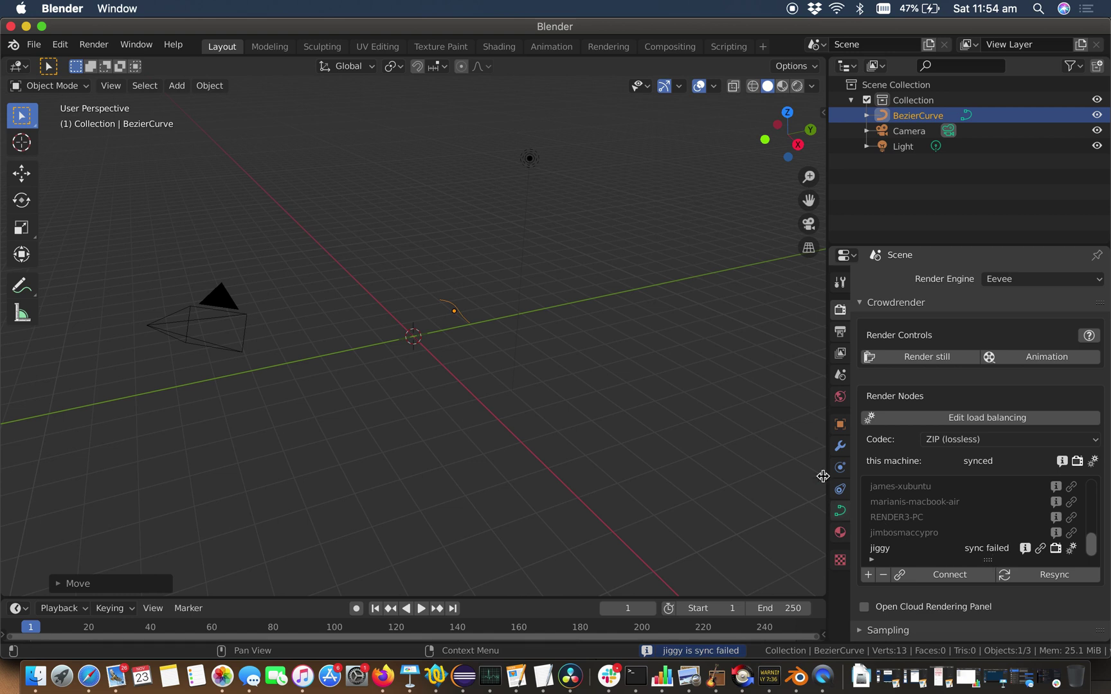
{"action": "key", "text": "g"}
{"action": "left_click_drag", "start_coordinate": [792, 445], "coordinate": [744, 446]}
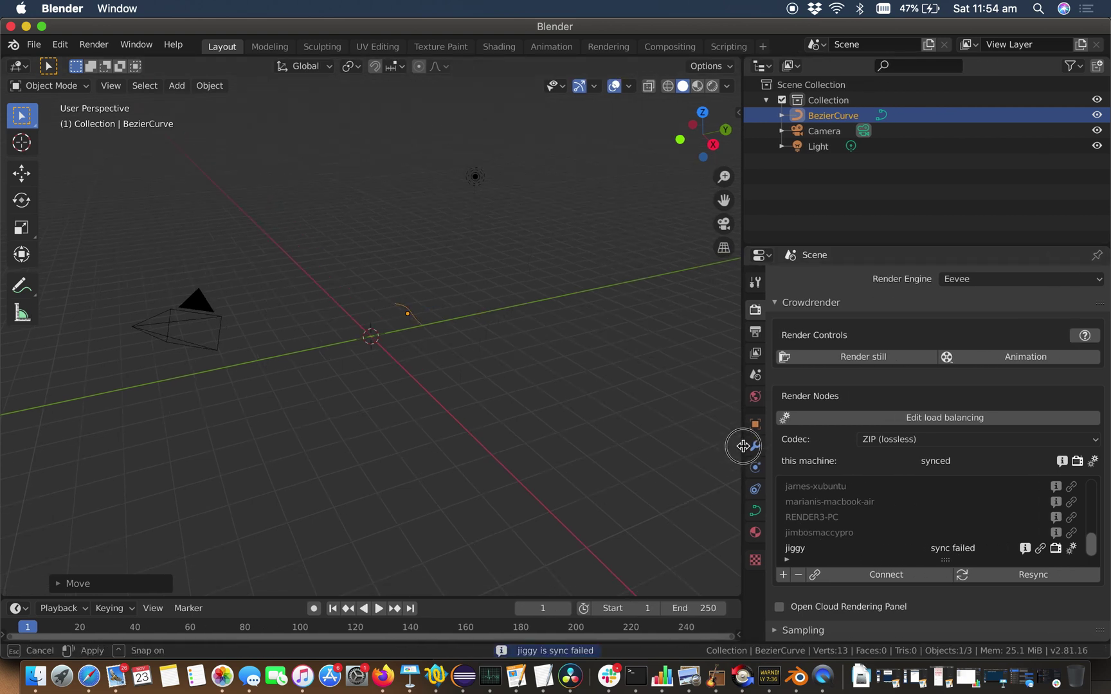
{"action": "left_click", "coordinate": [1037, 576]}
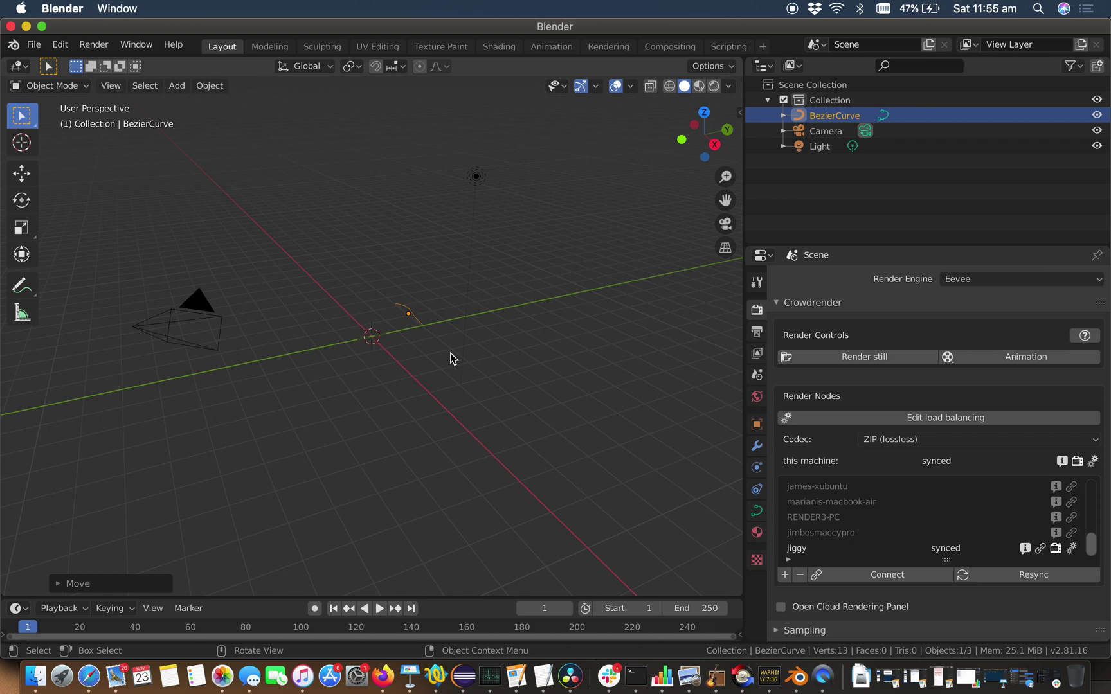
- Open Blender 2.blend from the recent-files list
{"action": "key", "text": "shift+super+o"}
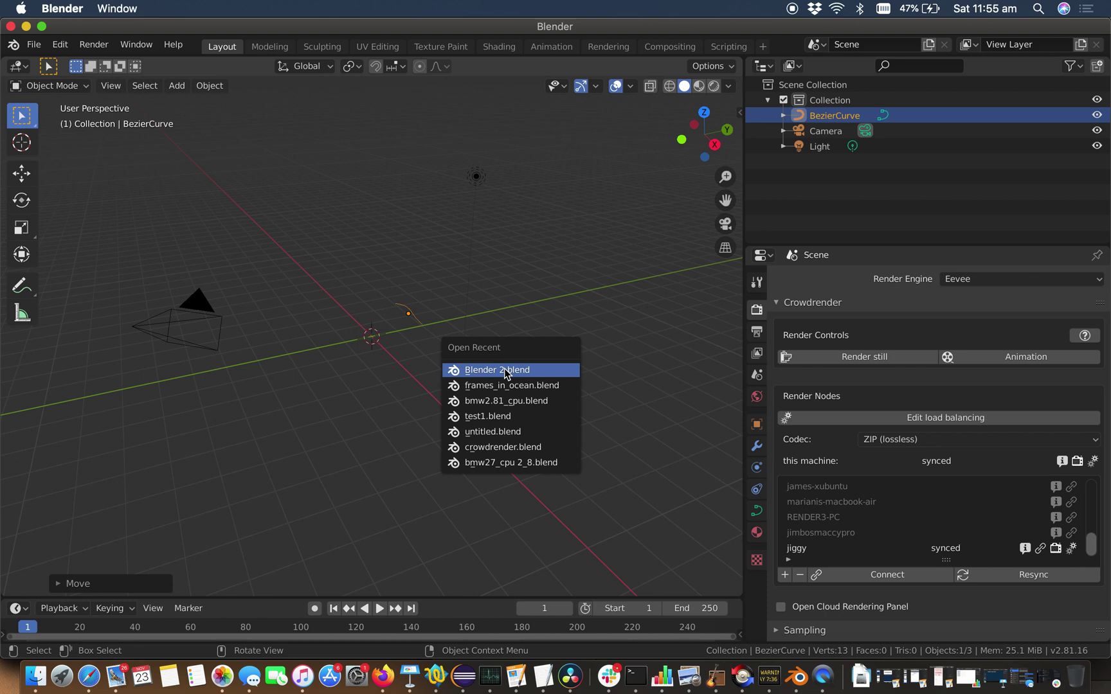
{"action": "left_click", "coordinate": [504, 371]}
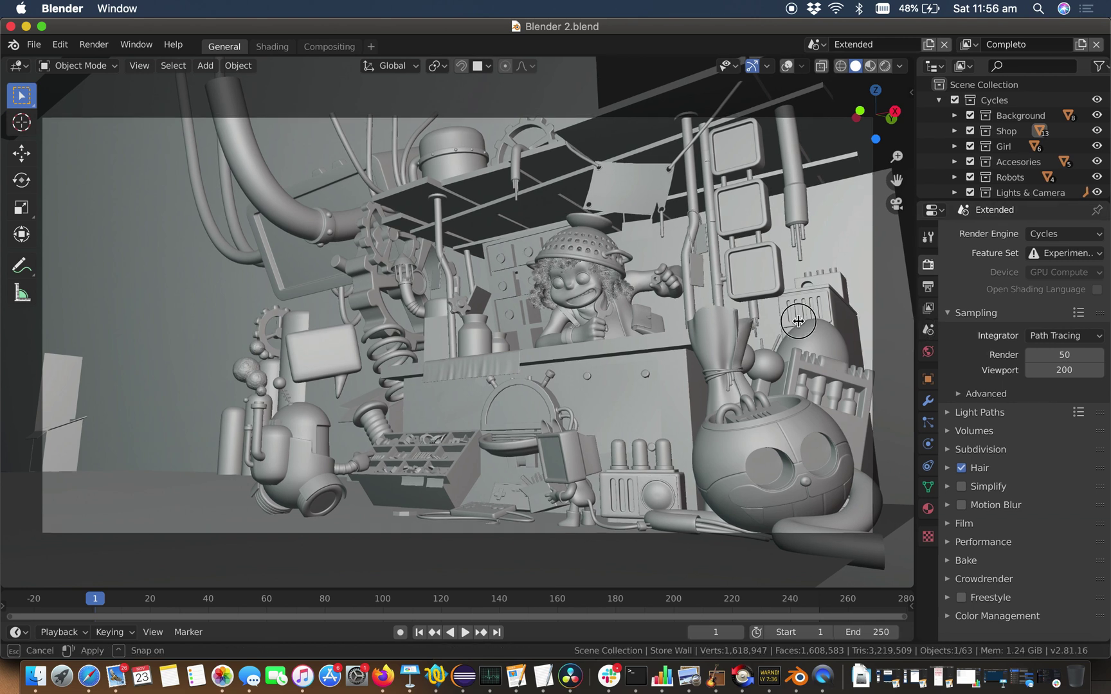
- Move the Crowdrender panel to the top and set jiggy to OPENCL with GPU and CPU
{"action": "left_click_drag", "start_coordinate": [920, 331], "coordinate": [777, 325]}
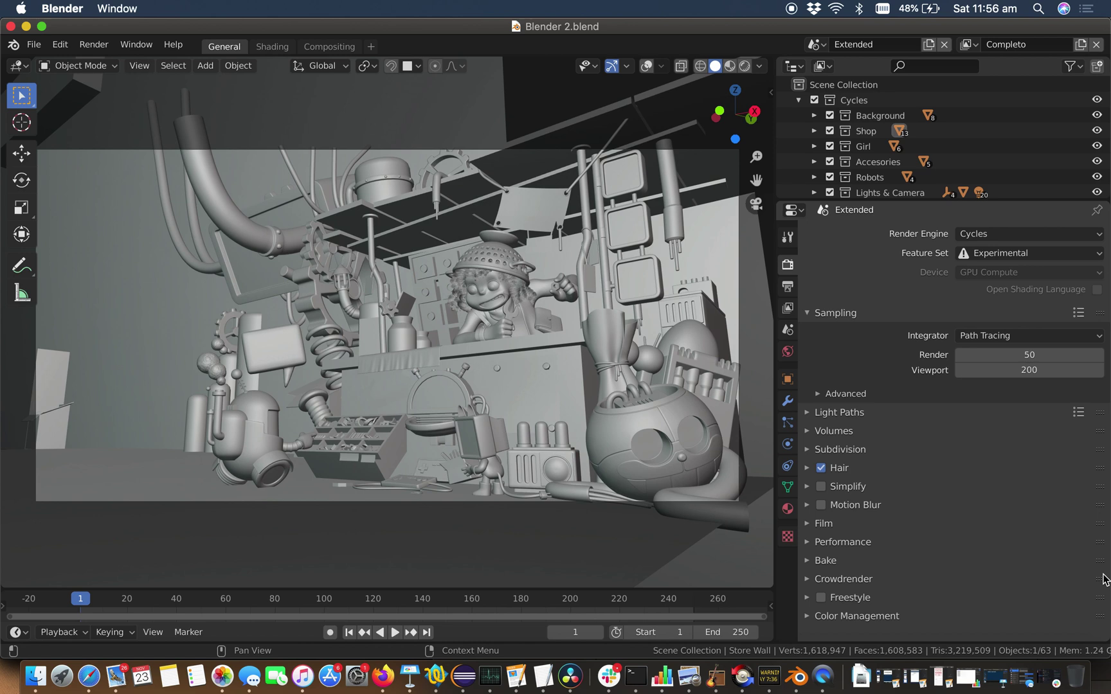
{"action": "left_click_drag", "start_coordinate": [1100, 578], "coordinate": [1100, 312]}
{"action": "left_click", "coordinate": [813, 313]}
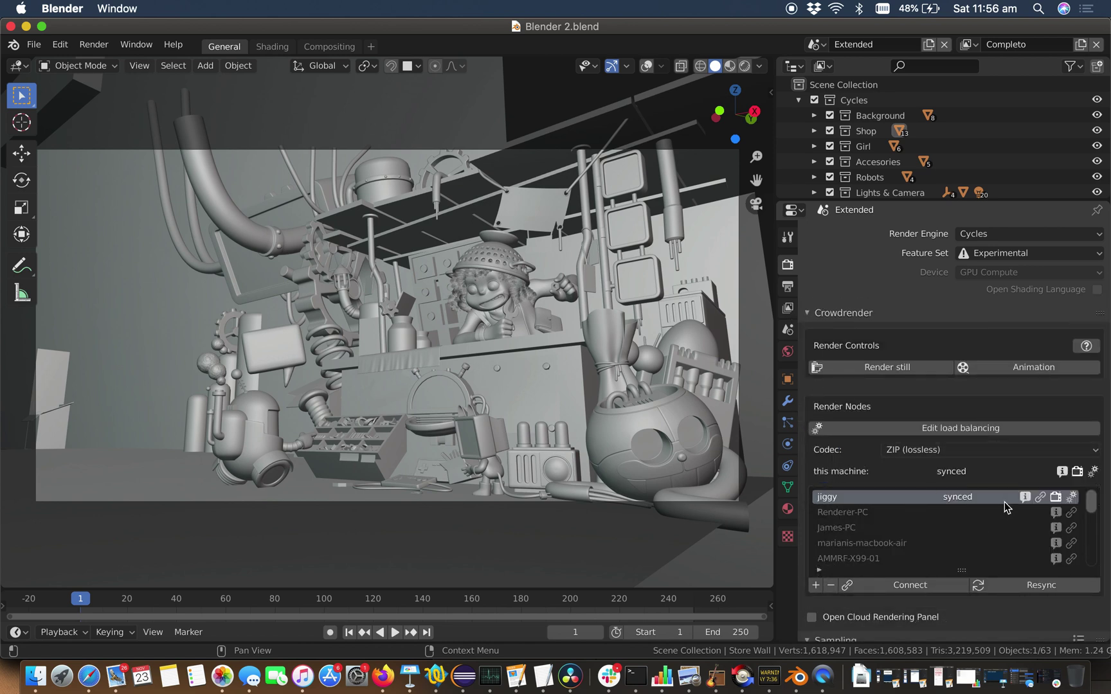
{"action": "left_click", "coordinate": [1071, 498]}
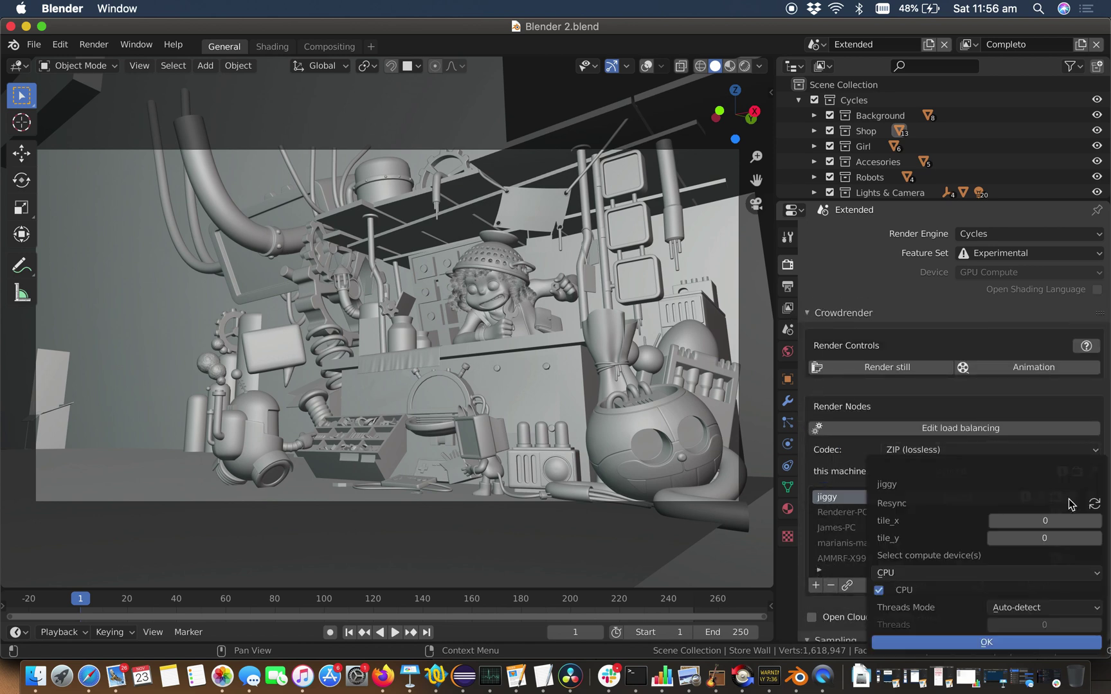
{"action": "left_click", "coordinate": [915, 574]}
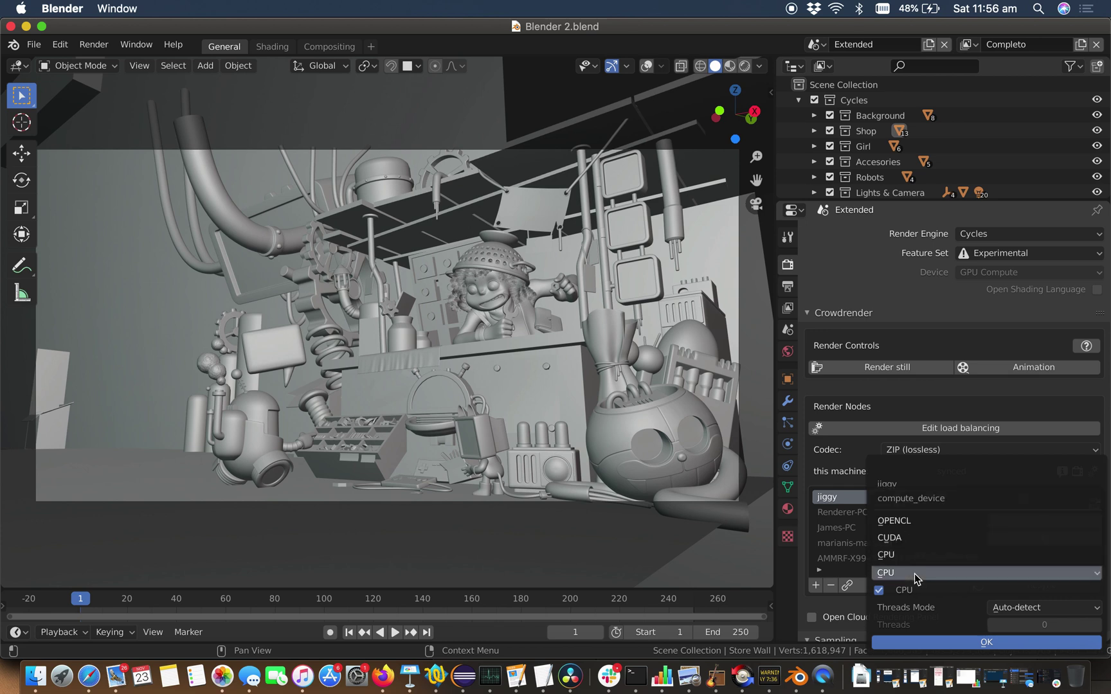
{"action": "left_click", "coordinate": [953, 527]}
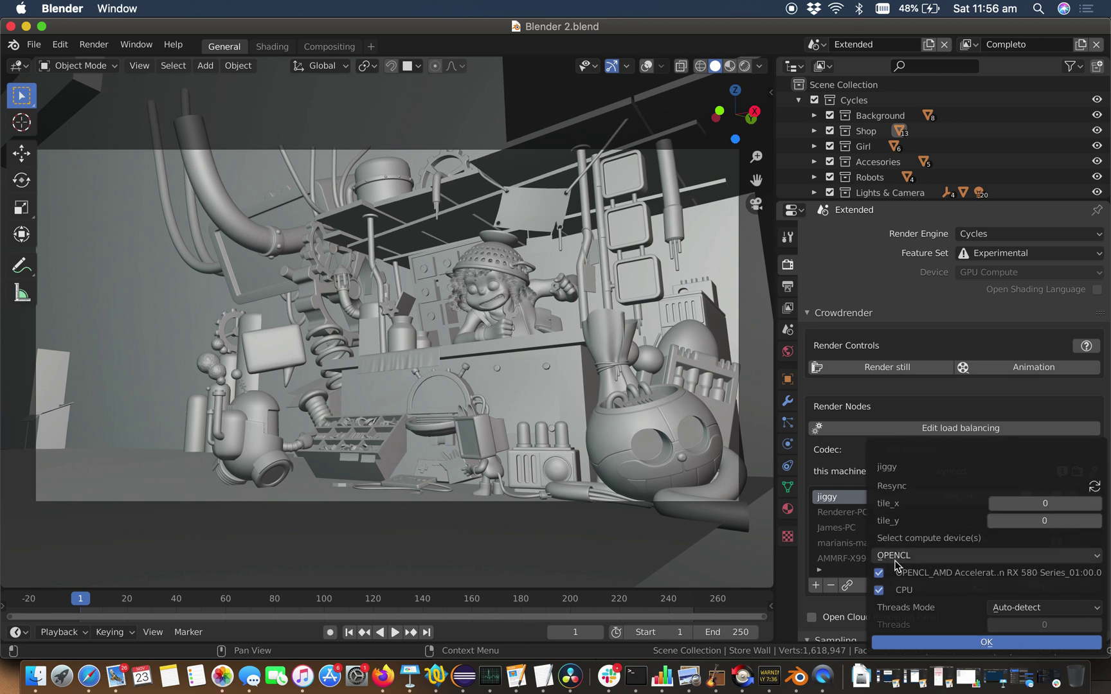
{"action": "left_click", "coordinate": [880, 590]}
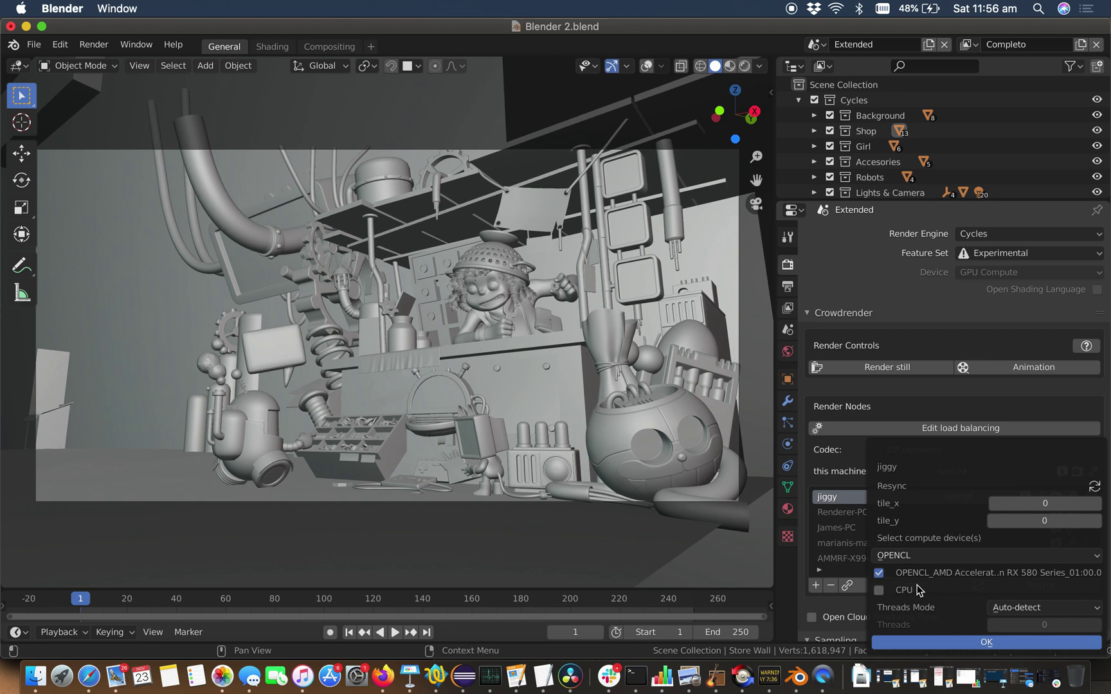
{"action": "left_click", "coordinate": [881, 591]}
- Set jiggy's tile_x and tile_y to 64 and apply the settings
{"action": "left_click", "coordinate": [1049, 506]}
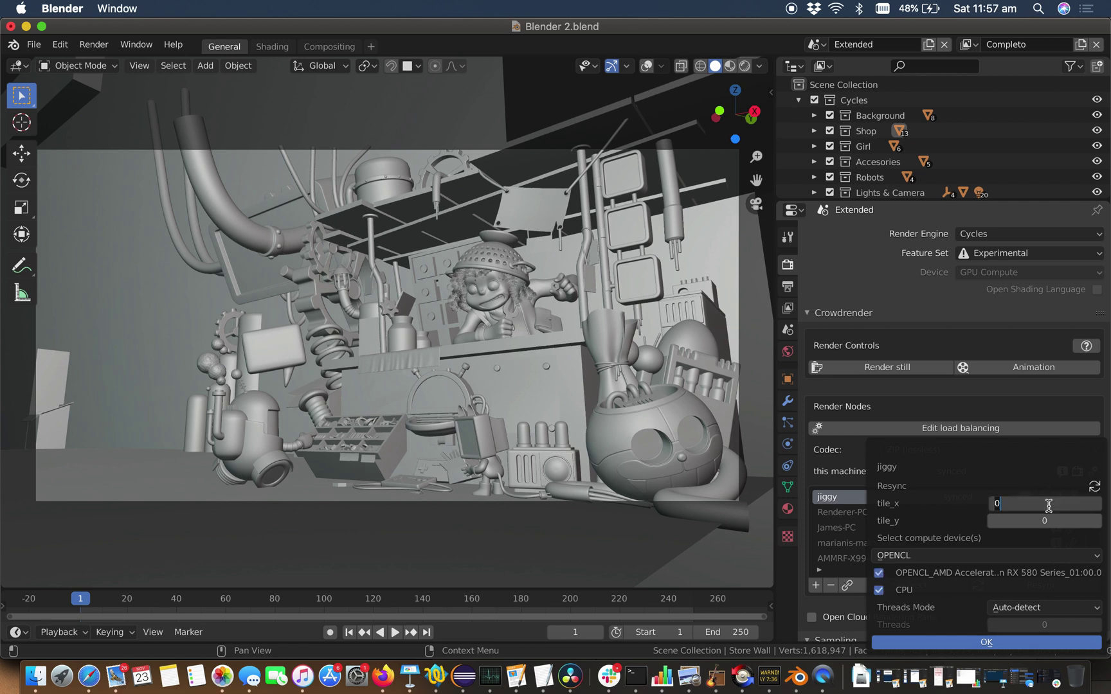
{"action": "type", "text": "64"}
{"action": "key", "text": "Return"}
{"action": "left_click", "coordinate": [1046, 523]}
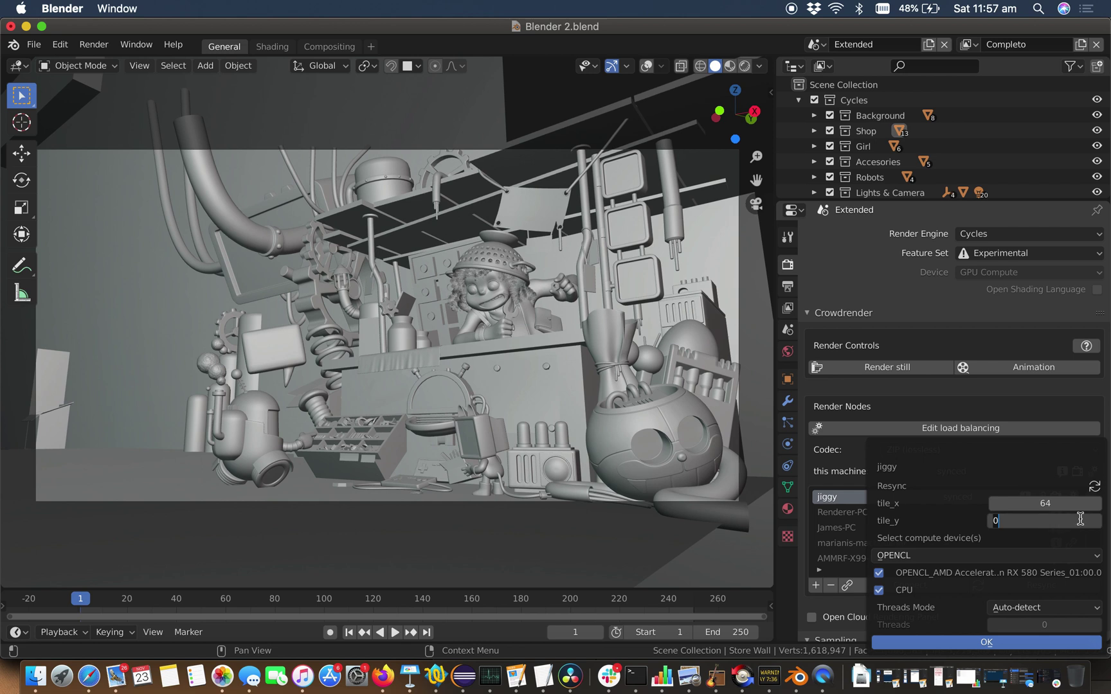
{"action": "type", "text": "64"}
{"action": "key", "text": "Return"}
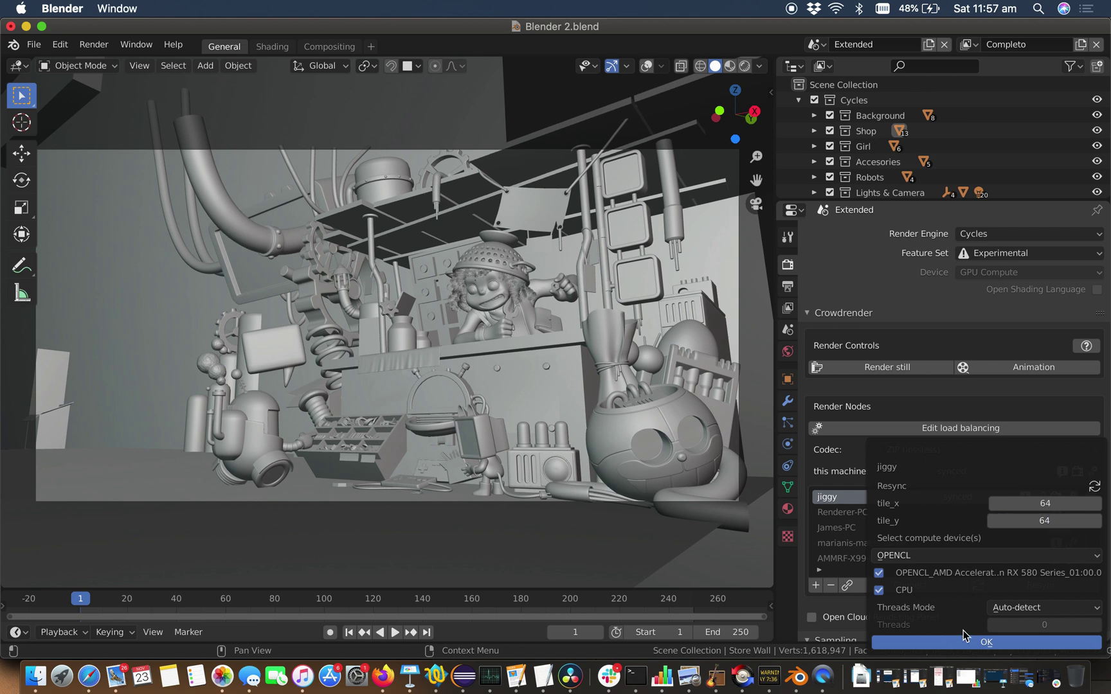
{"action": "left_click", "coordinate": [975, 641]}
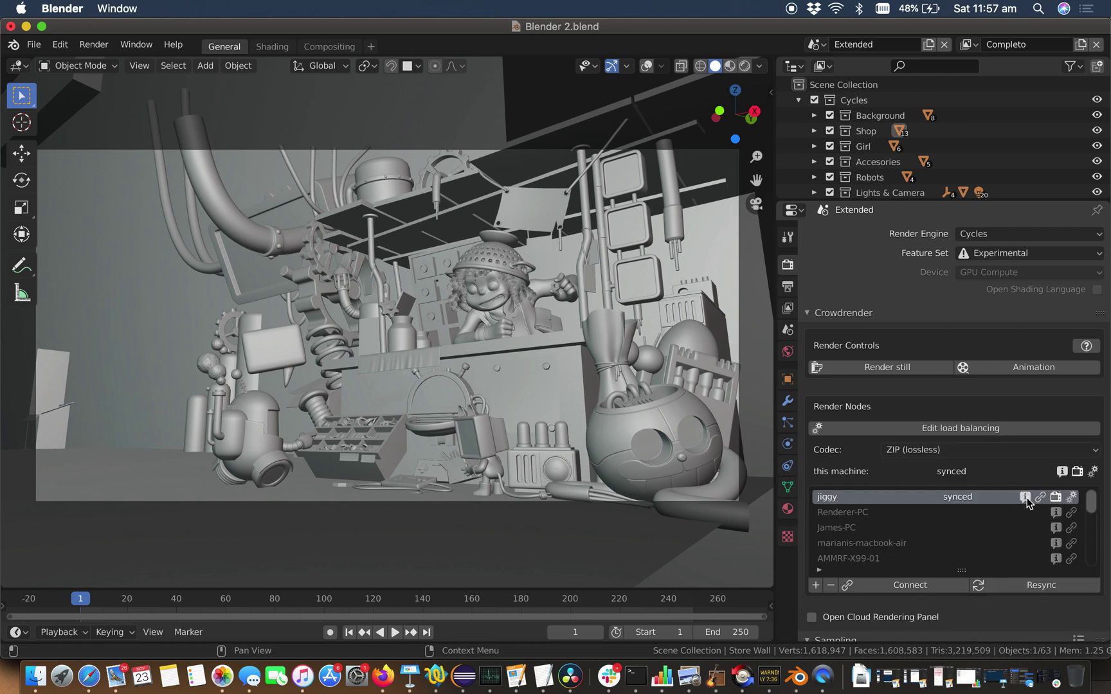
- Exclude this machine, start a still render on jiggy, and move the render window left
{"action": "left_click", "coordinate": [1077, 472]}
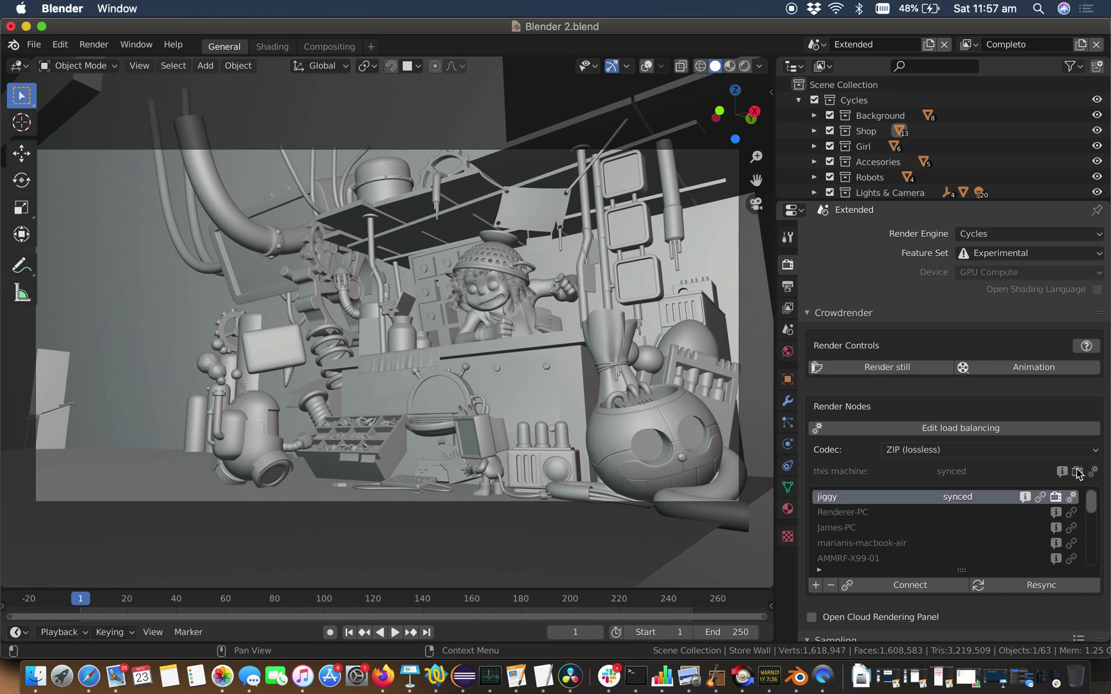
{"action": "left_click", "coordinate": [895, 372]}
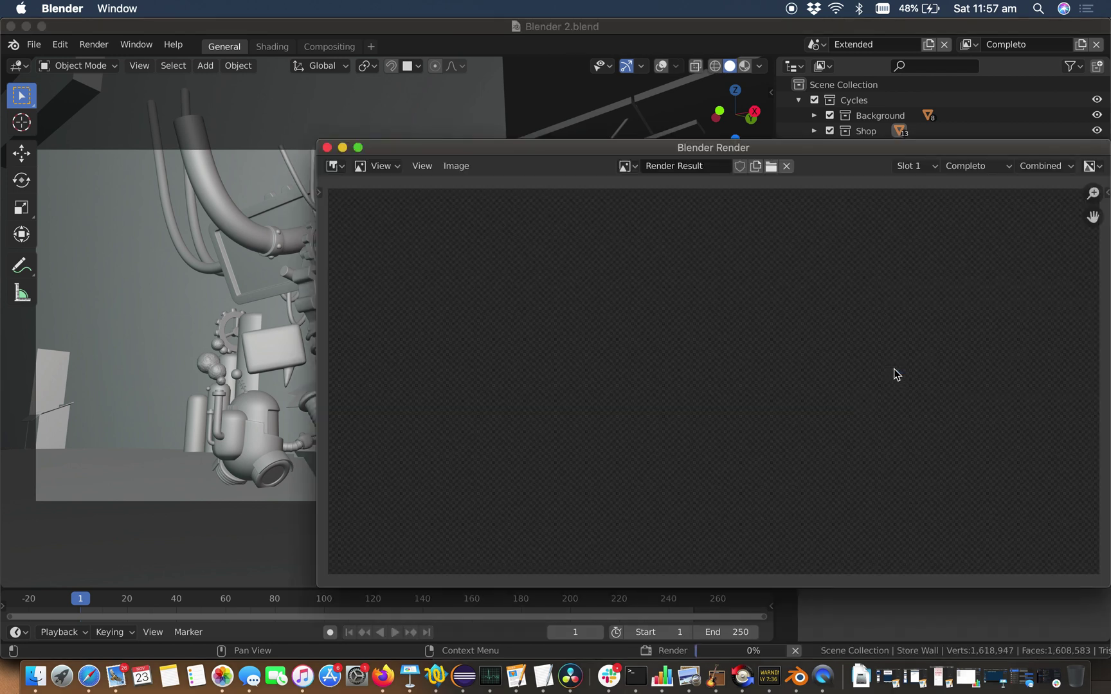
{"action": "left_click", "coordinate": [896, 148]}
{"action": "left_click_drag", "start_coordinate": [896, 147], "coordinate": [697, 142]}
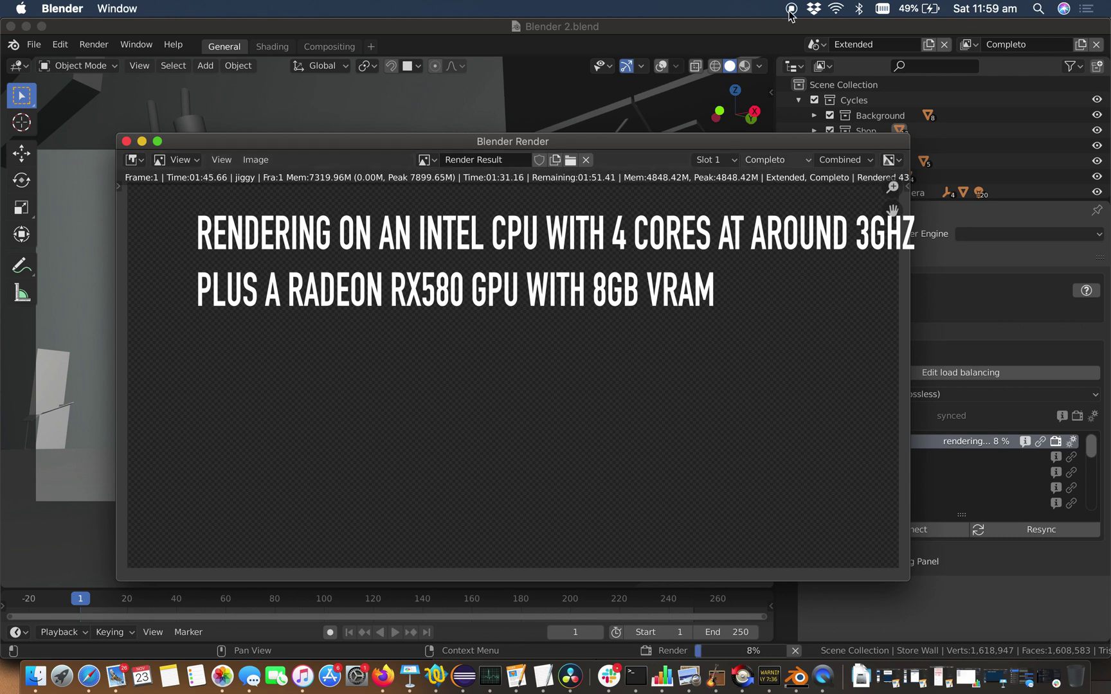
- Widen the render window while the shop scene finishes rendering
{"action": "left_click_drag", "start_coordinate": [909, 360], "coordinate": [1075, 360]}
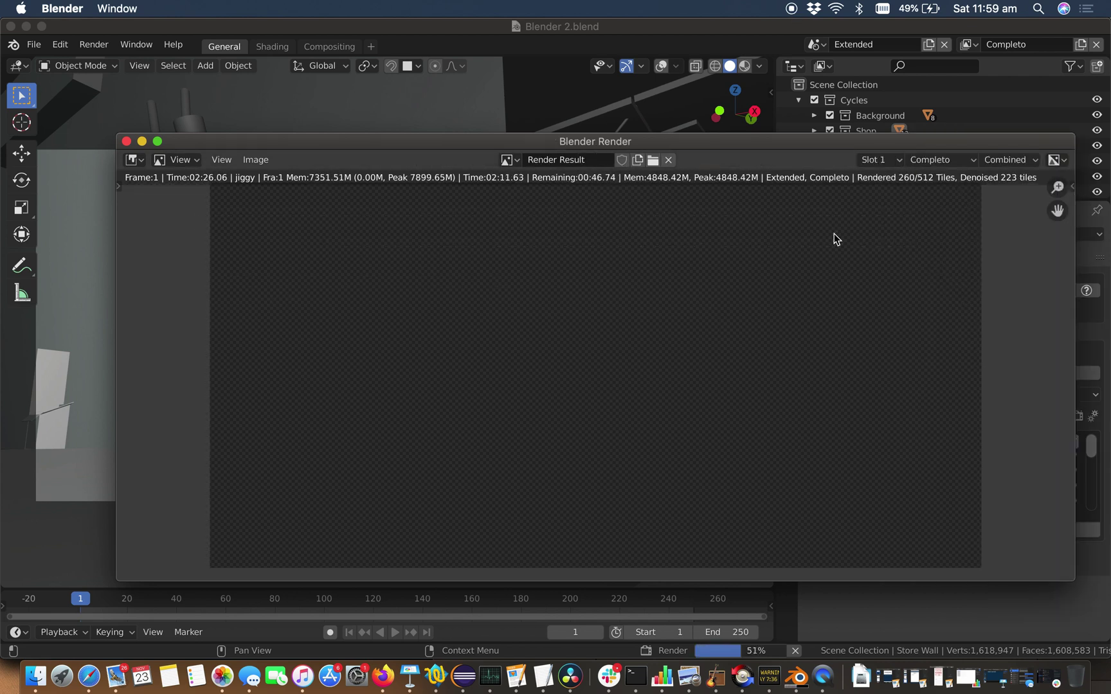